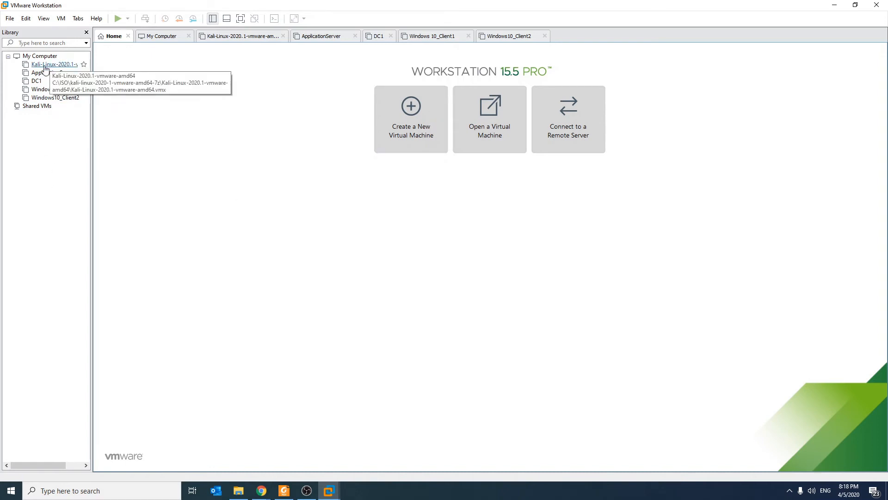
Start creating a new virtual machine with the Custom (advanced) configuration.
click(413, 112)
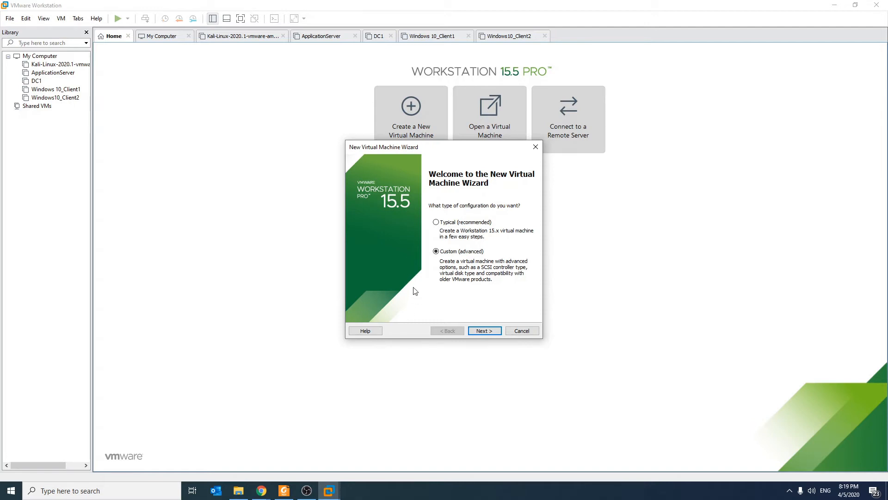
click(466, 222)
click(459, 253)
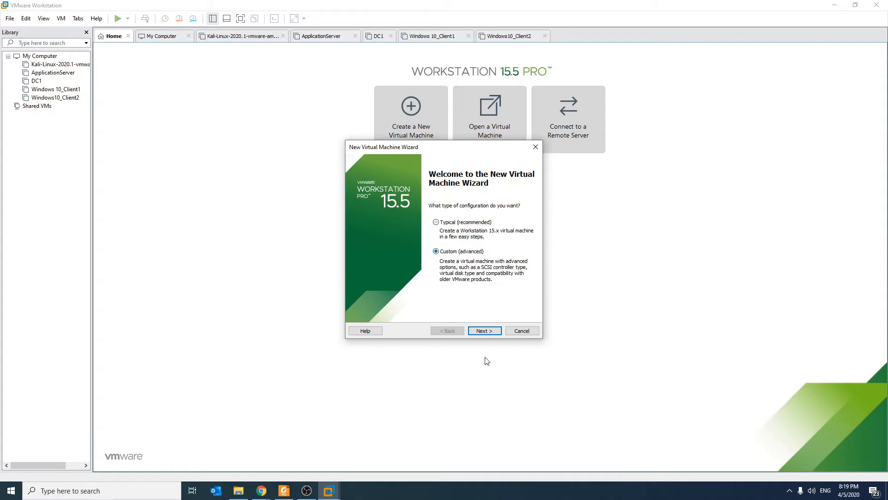
click(486, 331)
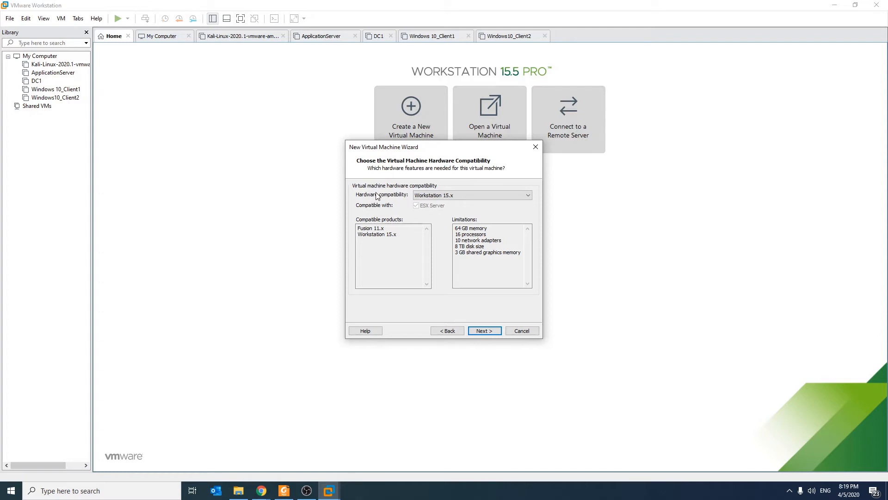
Compare the compatible products of Workstation 15.x and 12.x and accept Workstation 15.x as the hardware compatibility.
click(422, 199)
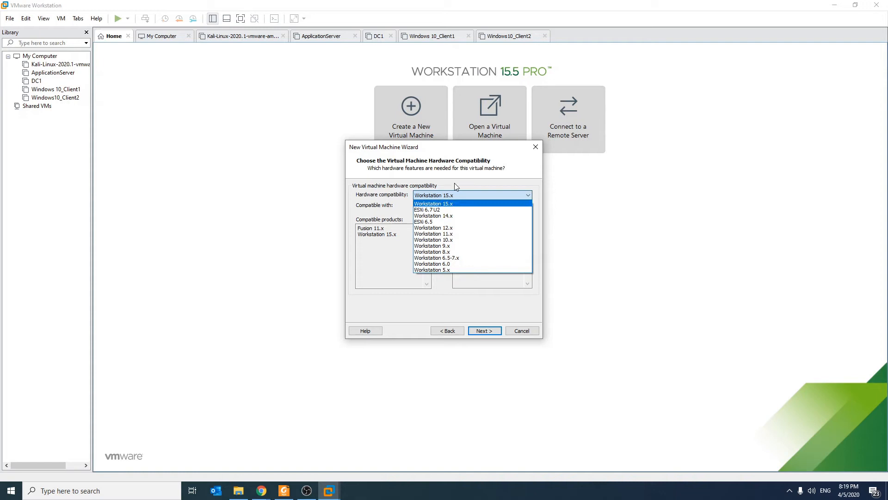
click(455, 196)
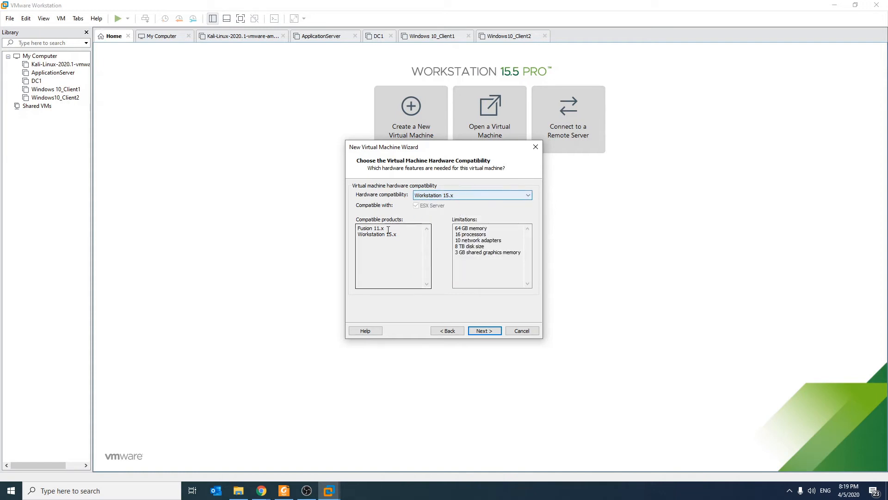
drag(406, 238, 347, 230)
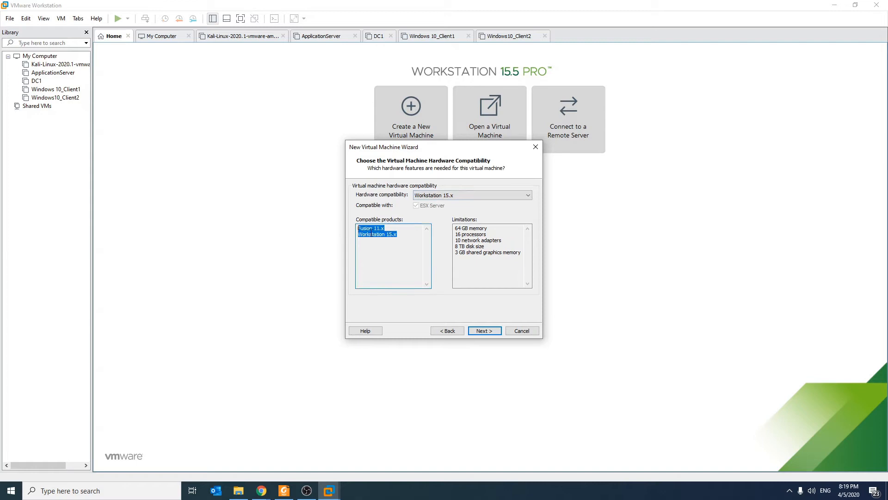
drag(377, 238, 391, 250)
click(391, 250)
drag(358, 218, 357, 222)
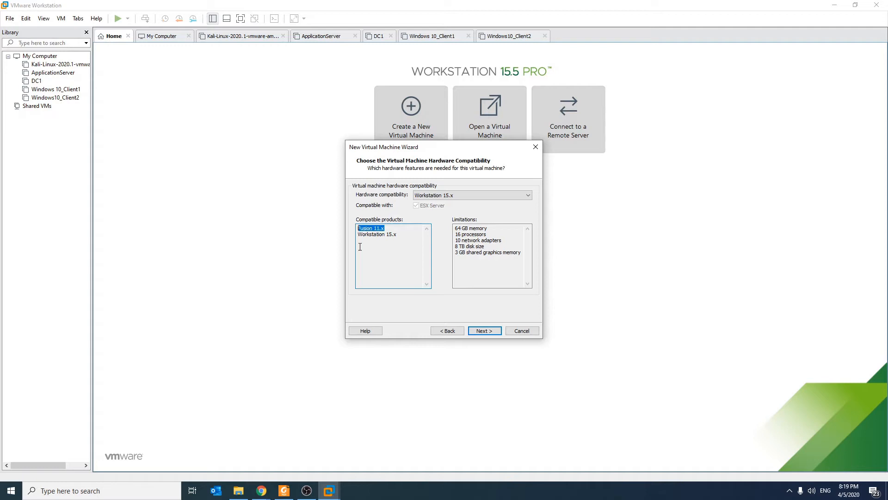
click(444, 196)
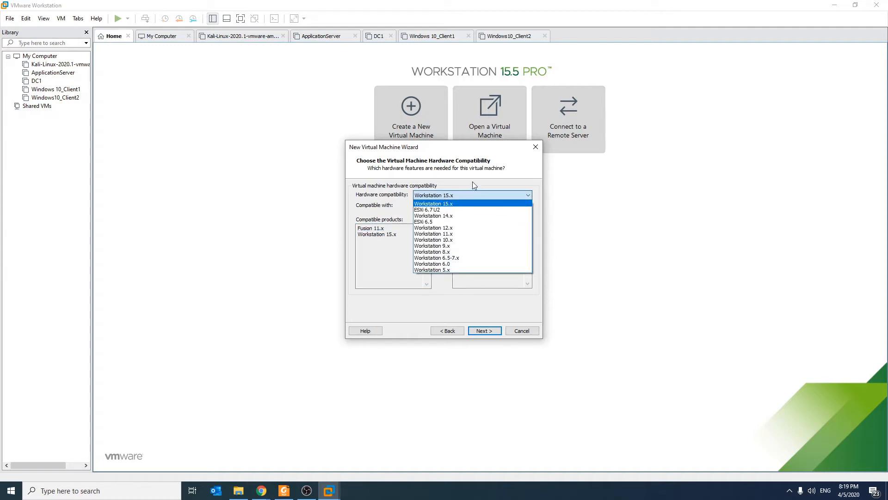
click(452, 228)
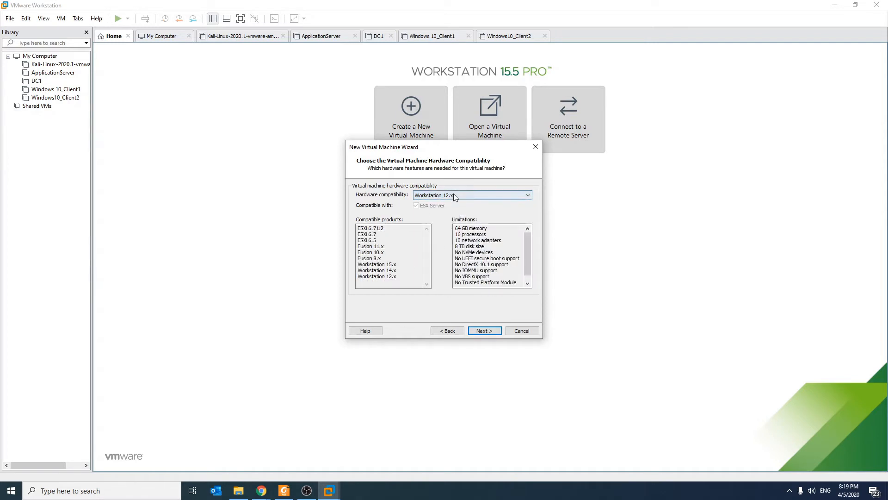
click(468, 198)
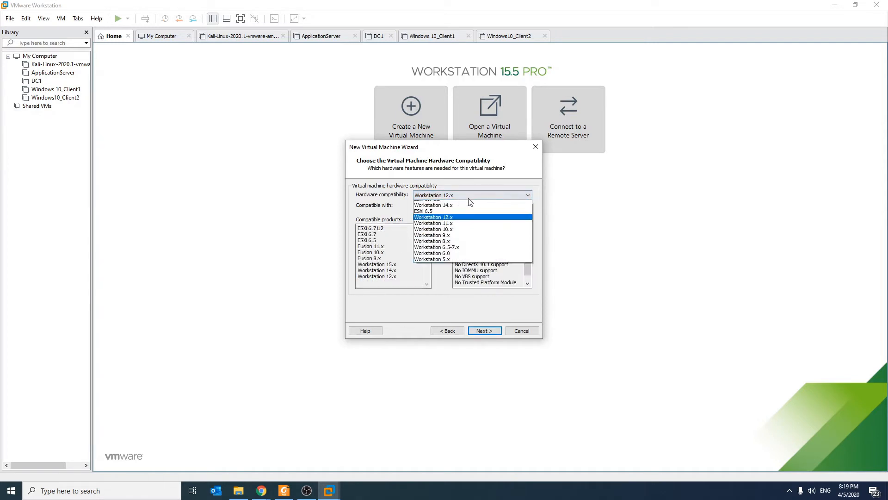
click(458, 205)
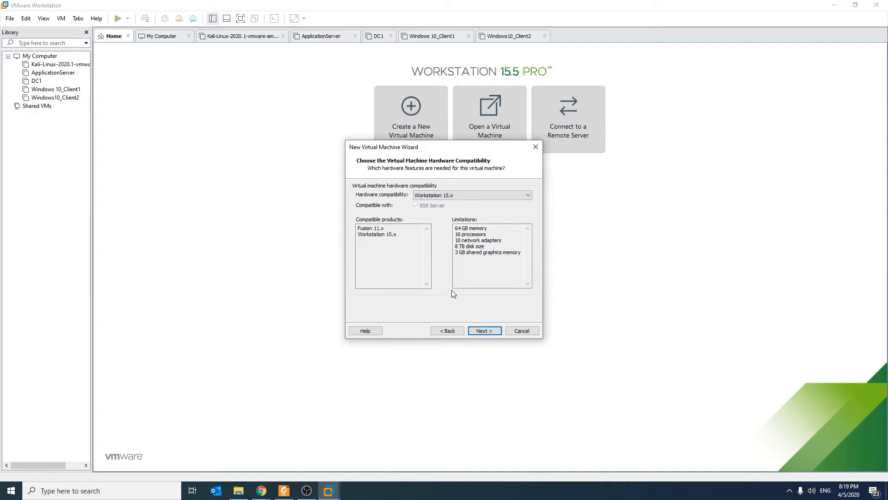
click(476, 331)
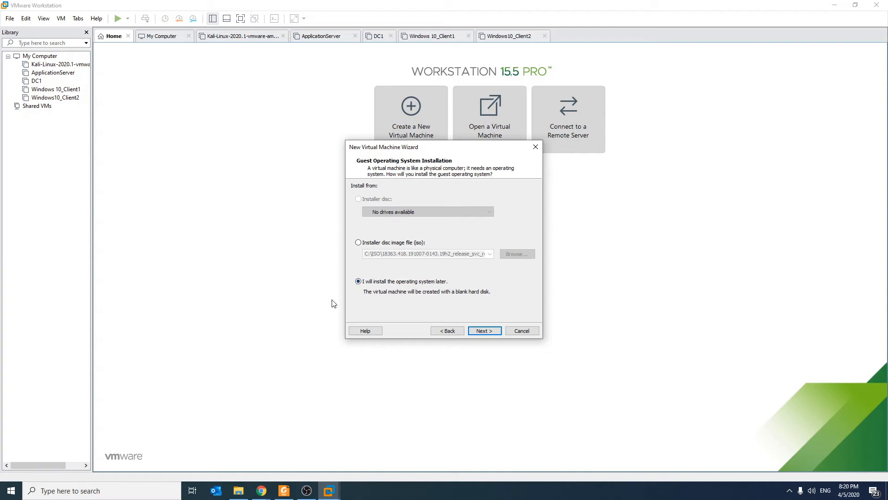
Check the installer disc image (iso) option, but choose to install the operating system later and continue.
click(375, 246)
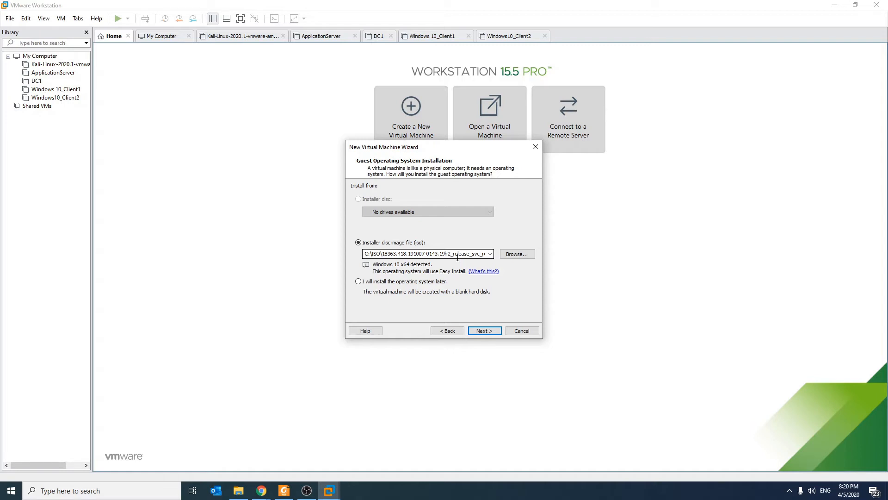
click(359, 281)
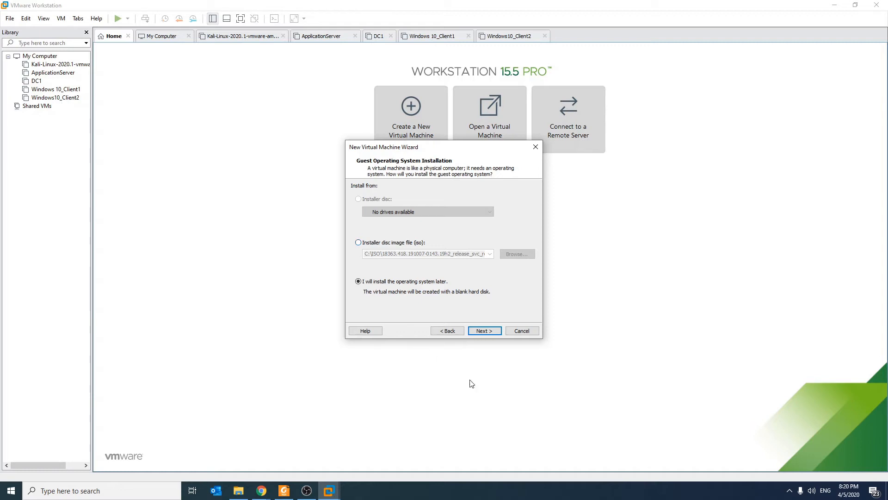
click(476, 331)
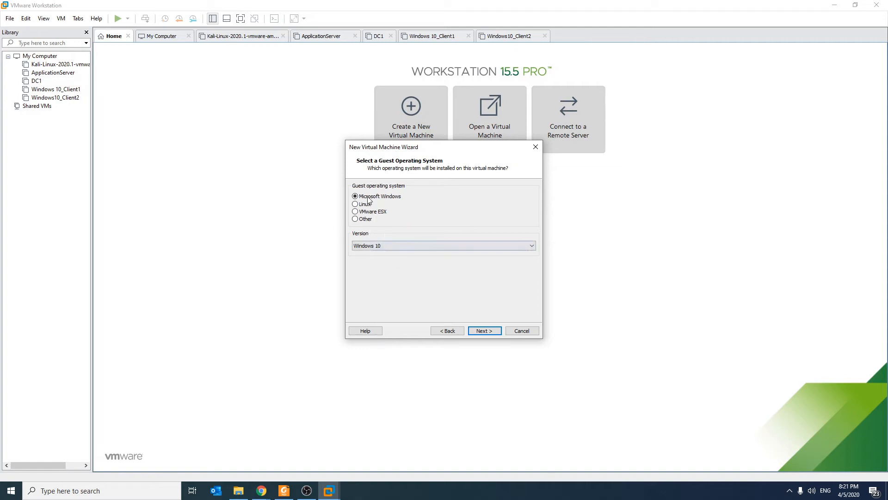
Choose Windows 10 as the Microsoft Windows guest version and continue to naming the virtual machine.
click(373, 246)
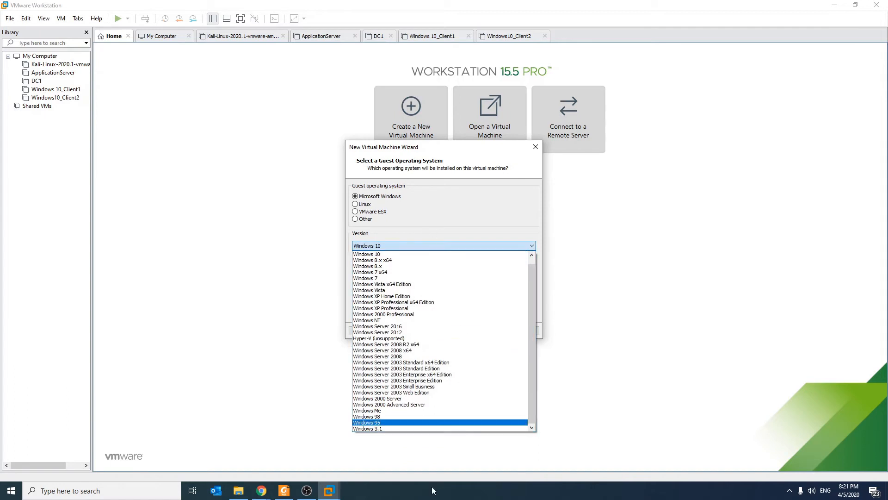
click(430, 252)
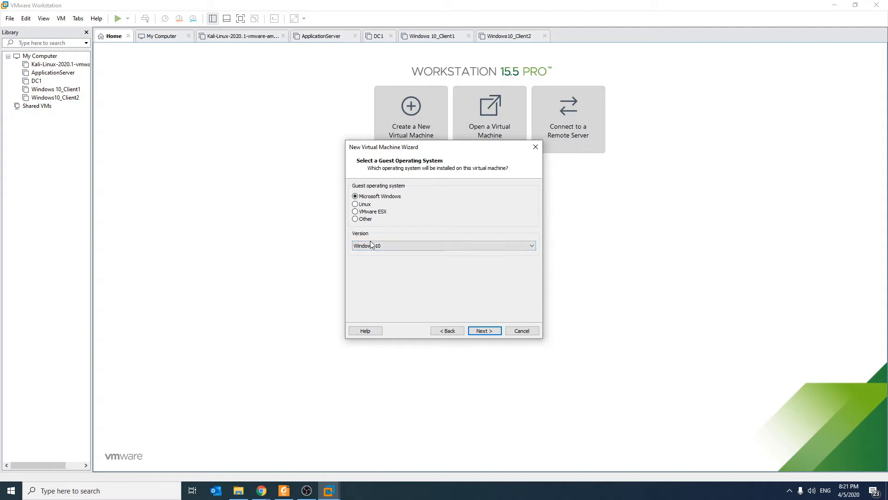
click(485, 330)
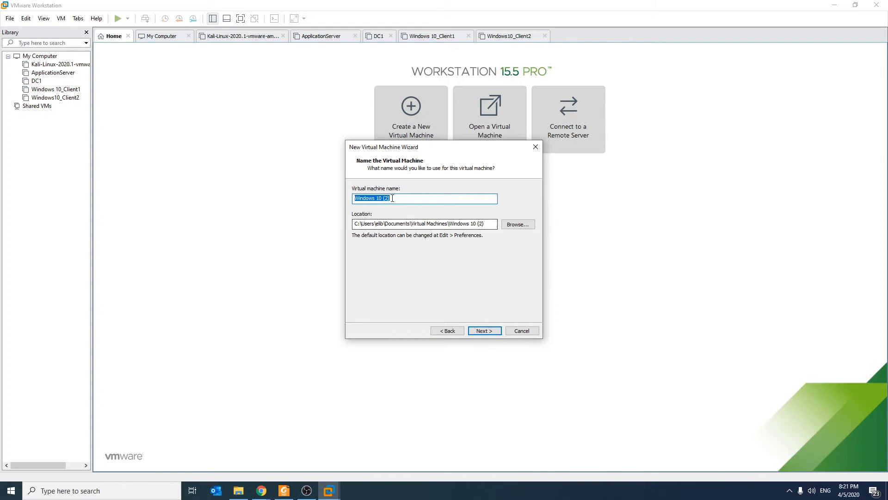
Review the firmware type and processor configuration offered for Windows 10, and return to the guest operating system selection.
click(482, 332)
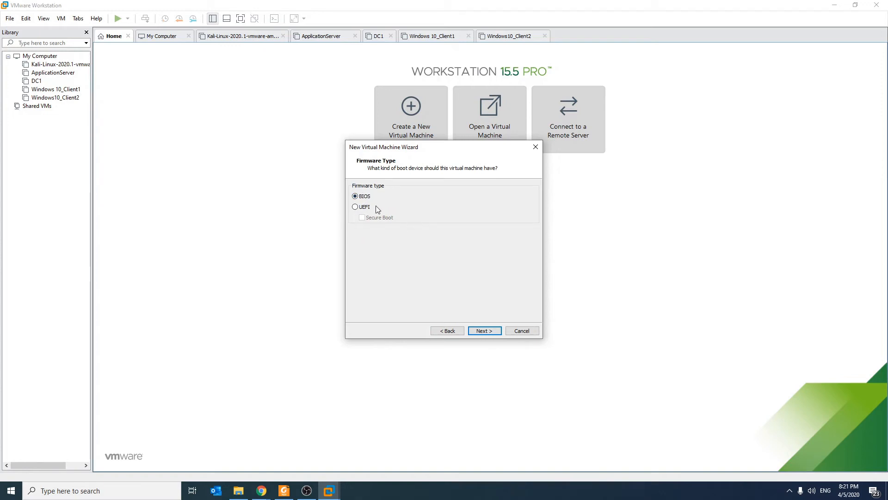
click(483, 331)
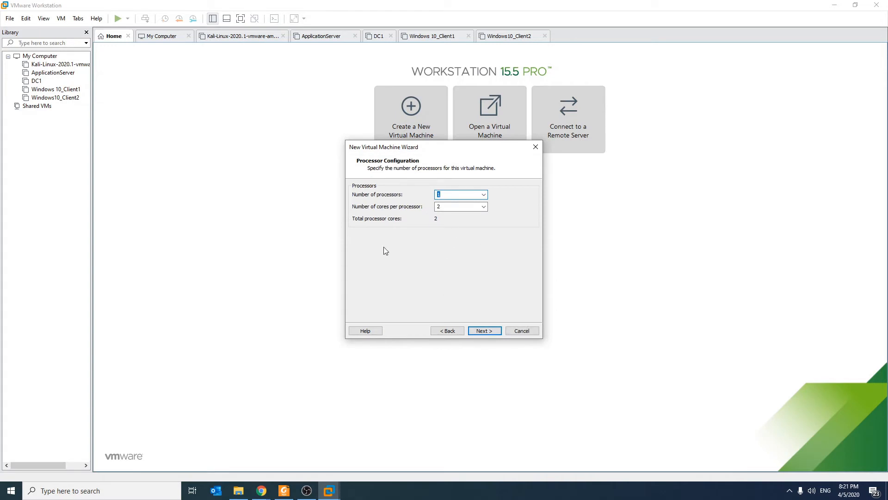
click(446, 206)
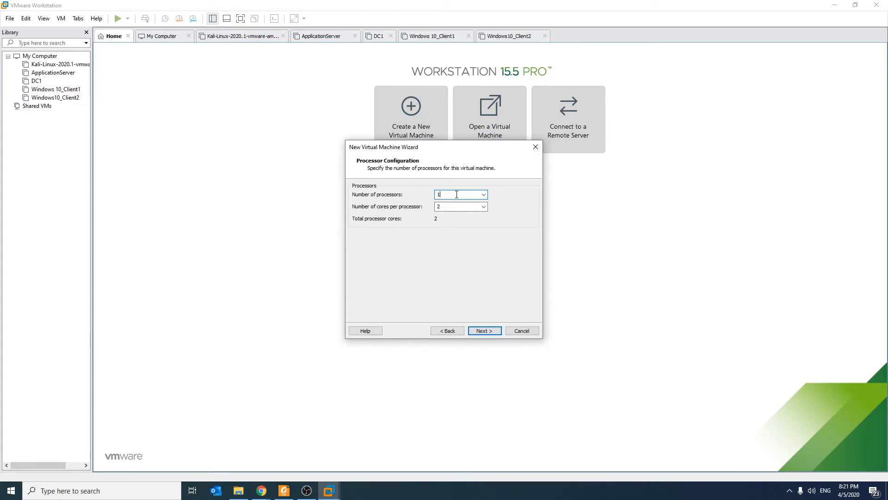
click(449, 330)
click(448, 331)
Try Windows Server 2016 as the guest version to inspect its firmware and processor defaults, and return to the guest operating system selection.
click(414, 247)
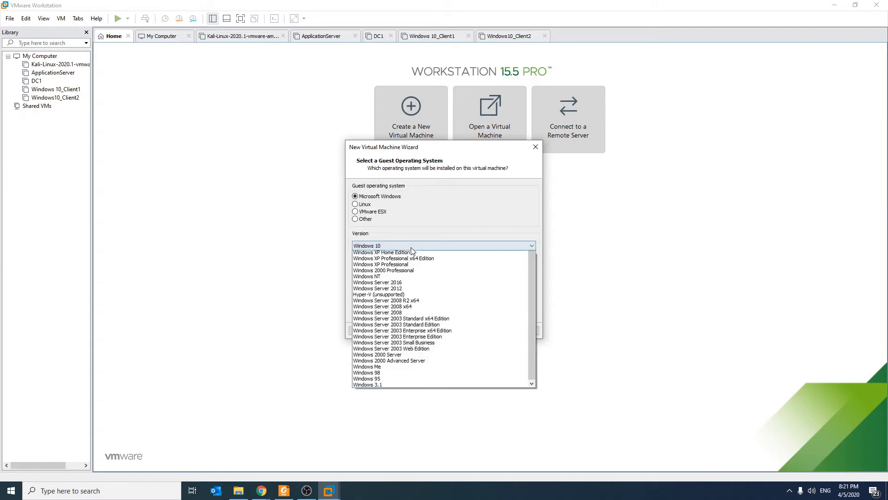
click(432, 326)
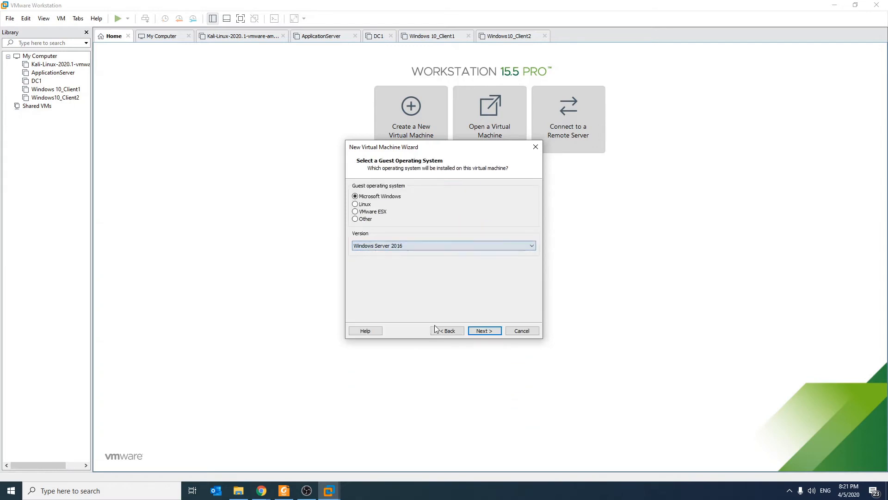
click(490, 332)
click(490, 333)
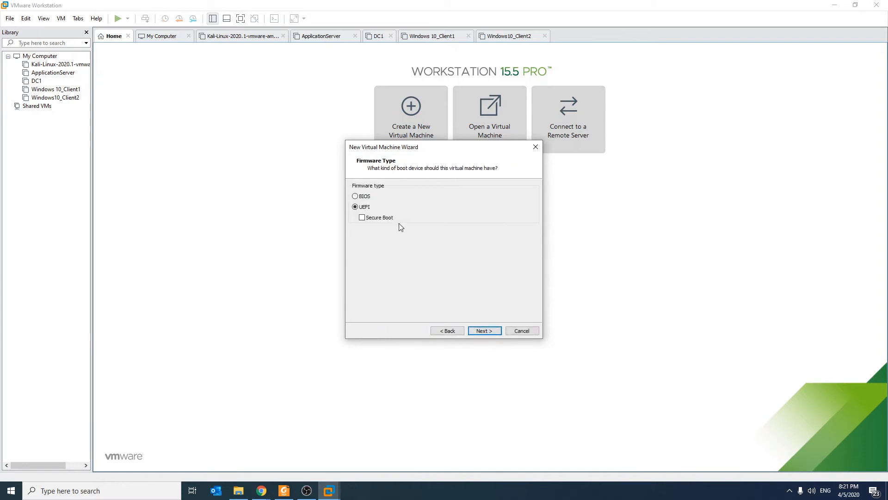
click(481, 330)
click(453, 207)
click(448, 196)
click(449, 205)
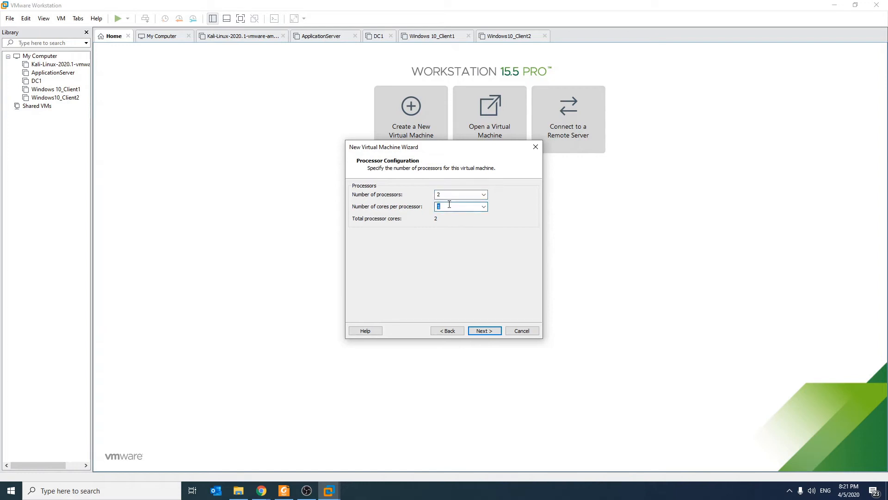
click(439, 331)
click(440, 331)
click(442, 332)
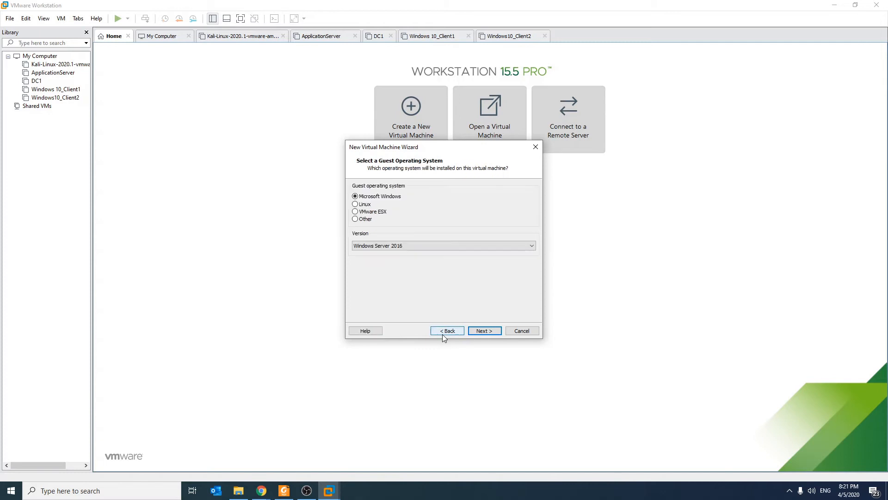
Set the guest operating system version back to Windows 10 and continue to naming the virtual machine.
click(401, 245)
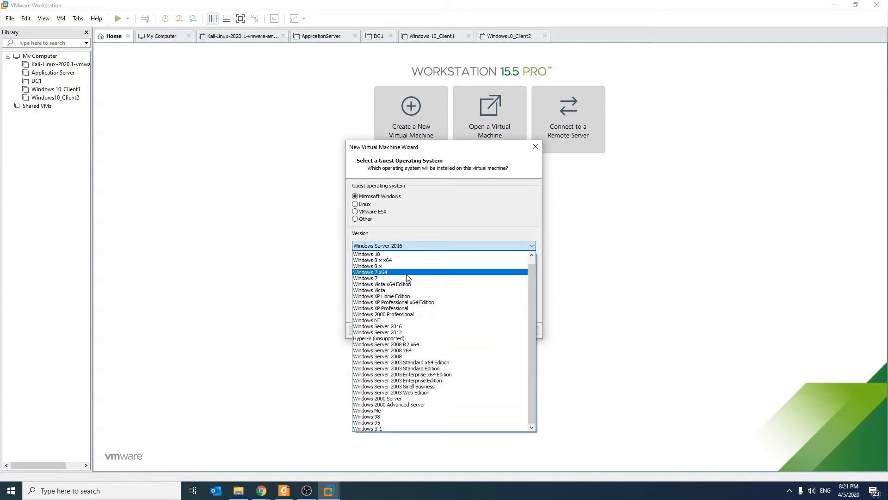
click(419, 254)
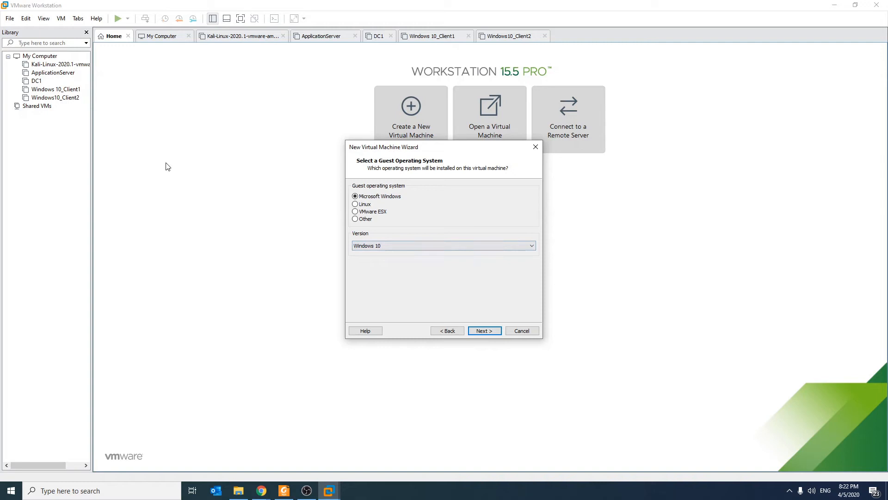
click(479, 332)
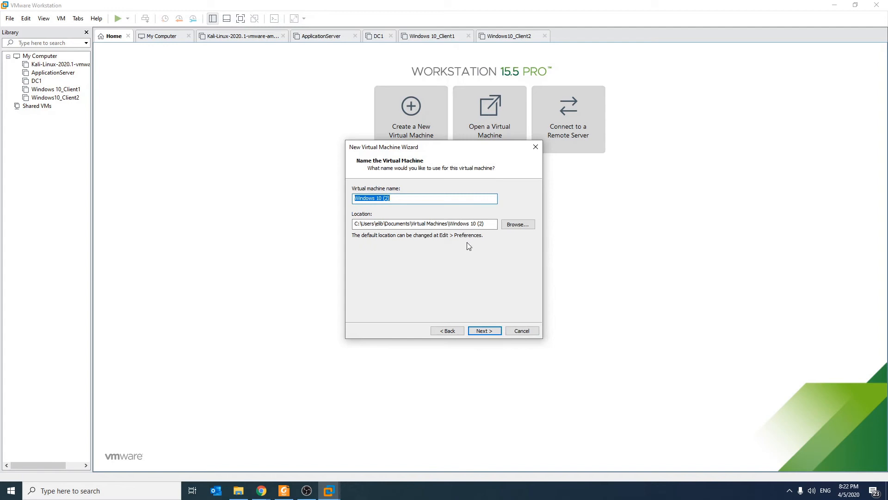
Name the virtual machine Windows10_Client3, keep its location in the default Virtual Machines folder, and continue.
click(527, 222)
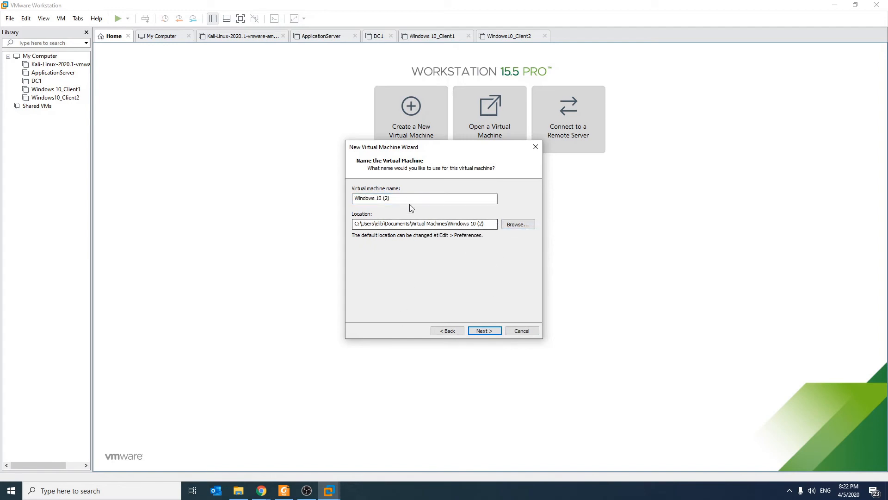
drag(409, 200, 218, 148)
text(C)
key(BackSpace)
text(Windows 10_Client3)
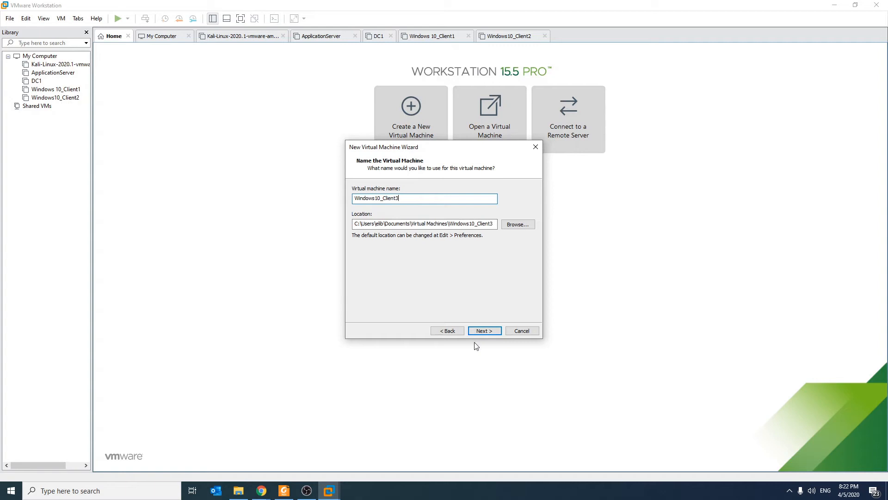
click(488, 333)
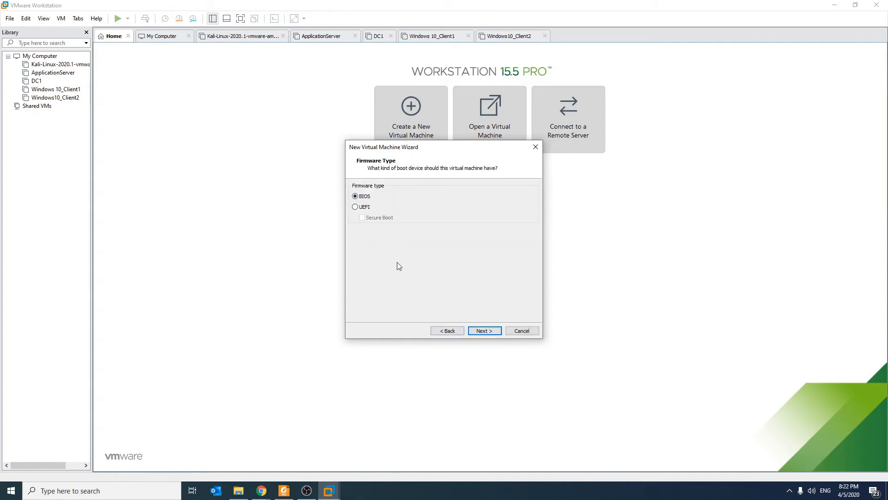
Accept BIOS firmware and a configuration of 1 processor with 2 cores per processor.
click(481, 330)
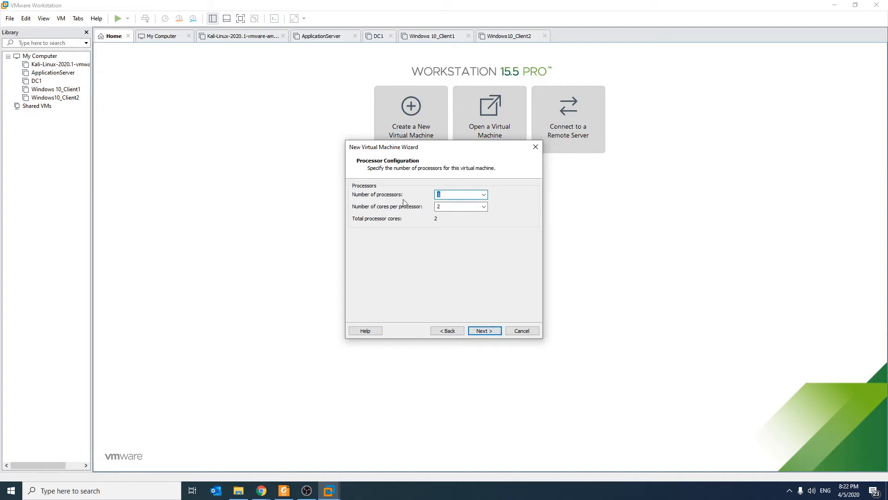
click(447, 207)
click(484, 331)
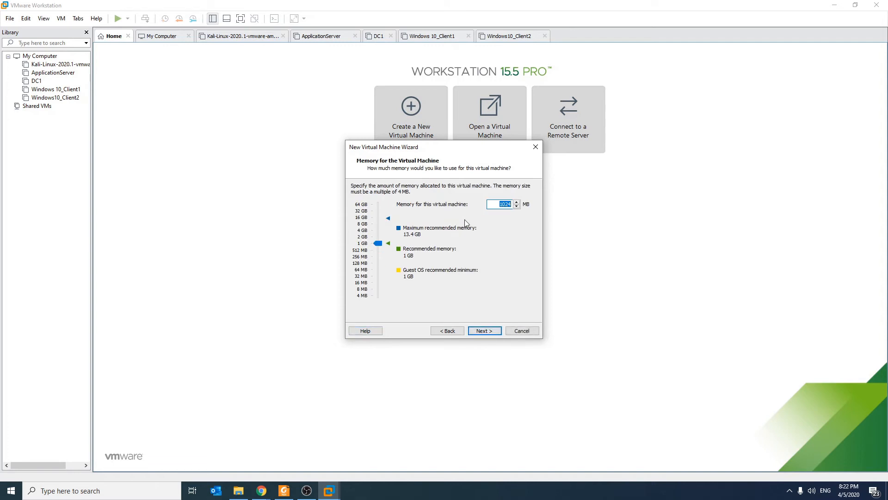
Set the memory for the virtual machine to 1536 MB.
double_click(501, 207)
double_click(504, 205)
click(504, 205)
key(shift+Right)
key(shift+Right)
text(536)
key(Delete)
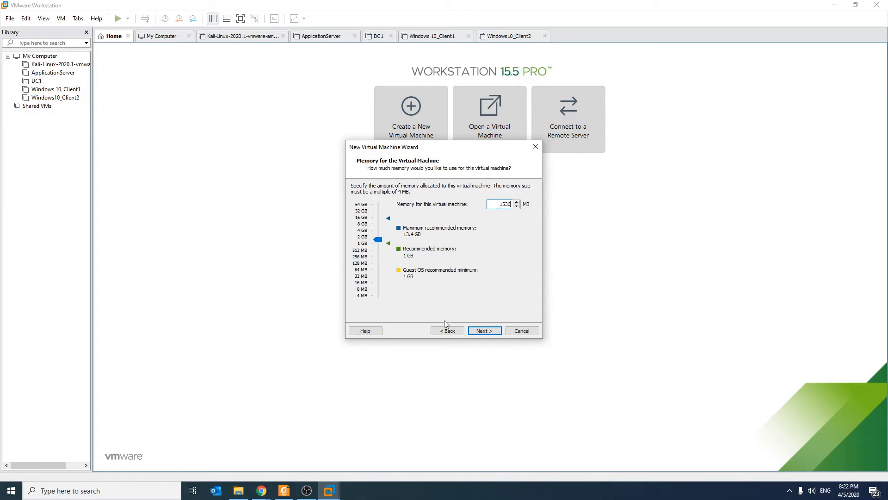
Accept the memory size, choose bridged networking as the network type, and continue.
click(482, 331)
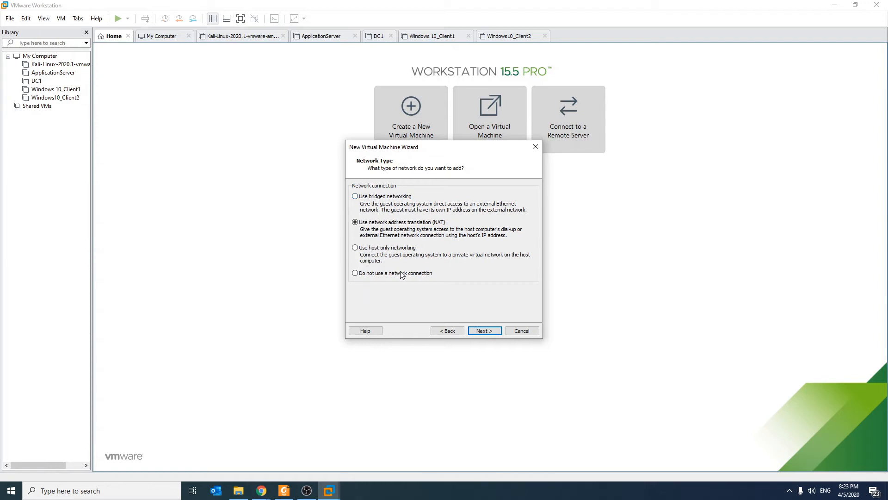
click(370, 274)
click(379, 249)
click(364, 223)
click(384, 197)
click(485, 331)
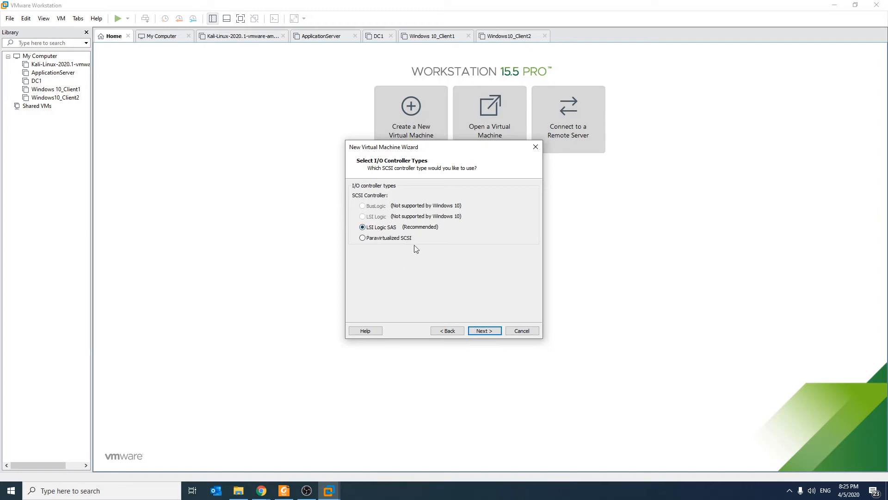
Accept the LSI Logic SAS controller and SCSI disk type, and choose to create a new virtual disk.
click(482, 332)
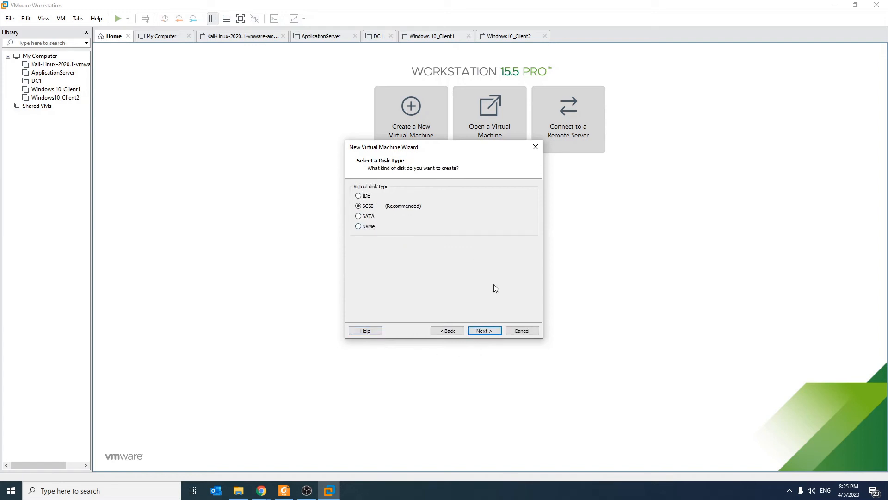
click(482, 331)
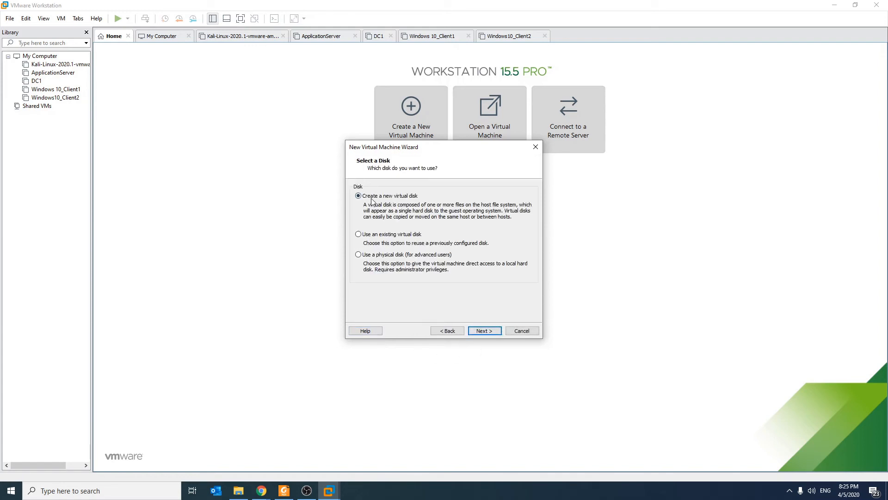
click(479, 331)
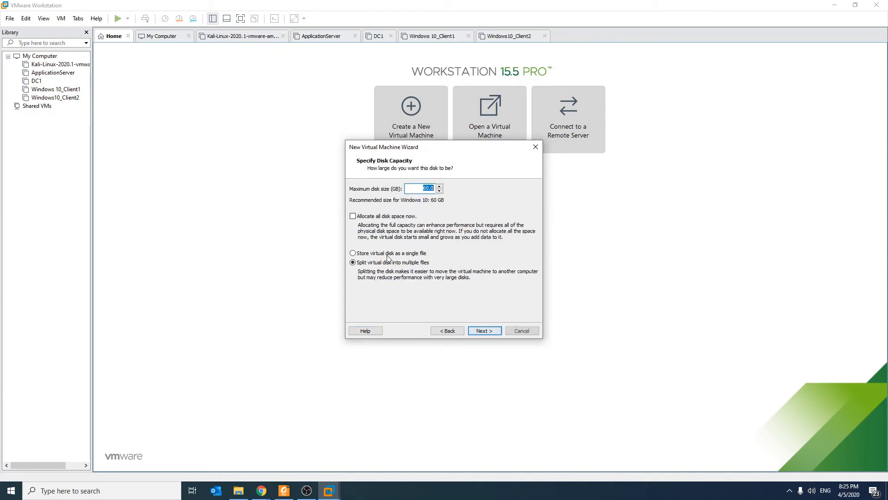
Set the maximum disk size to 40 GB, store the virtual disk as a single file, and continue.
text(40)
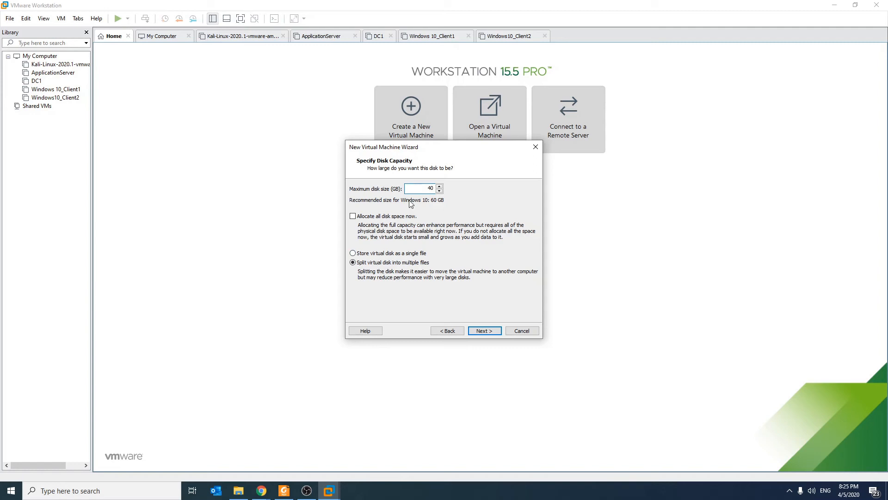
double_click(430, 189)
click(353, 253)
click(354, 263)
click(353, 253)
click(493, 331)
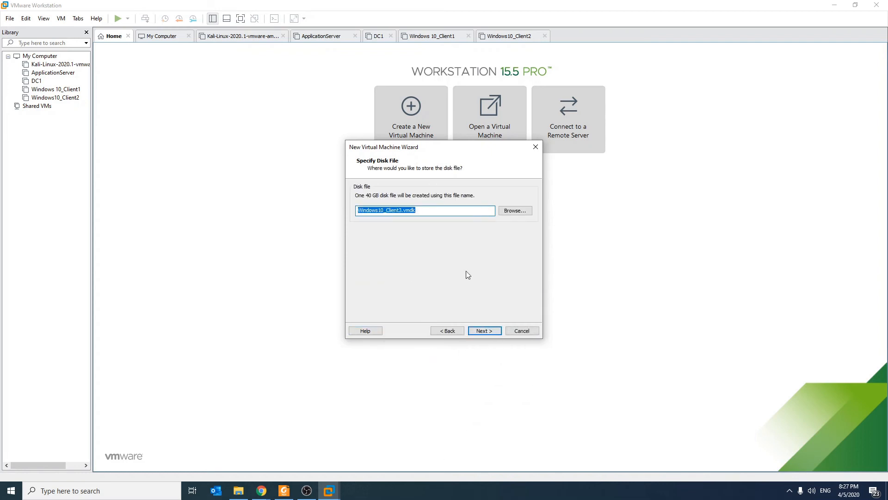
Place the disk file Windows10_Client3.vmdk in C:\ISO and finish creating the virtual machine.
click(510, 213)
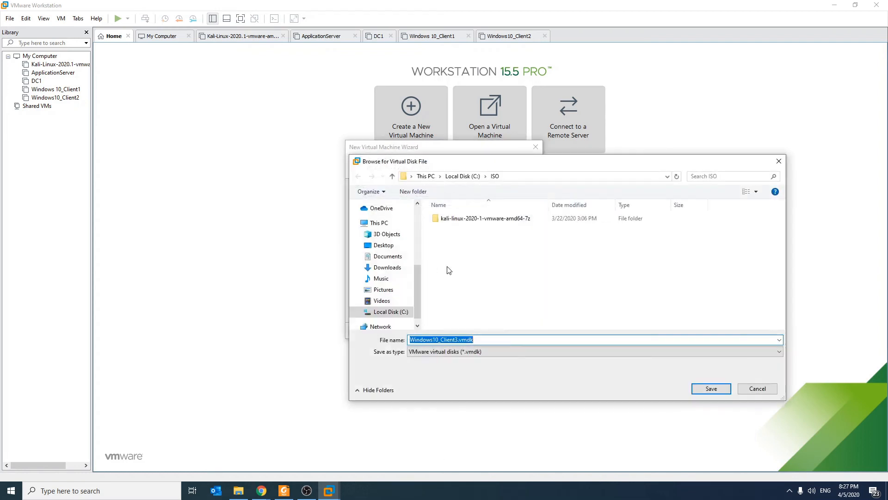
click(713, 388)
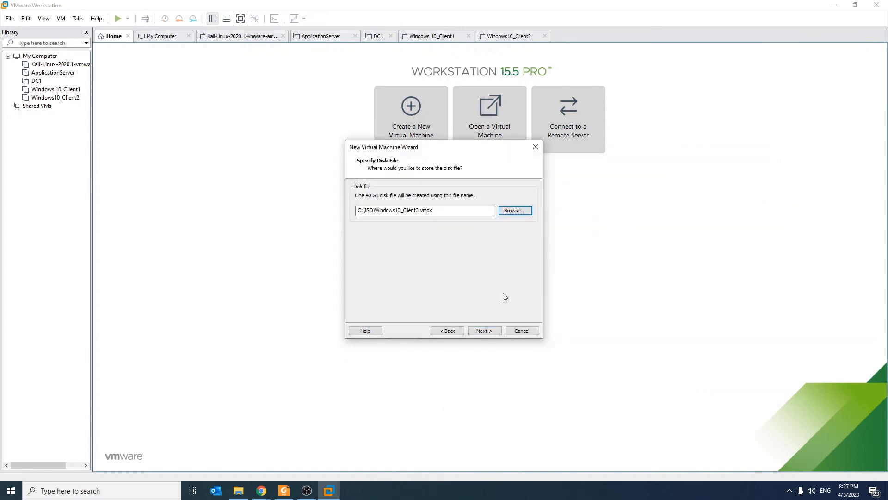
click(517, 212)
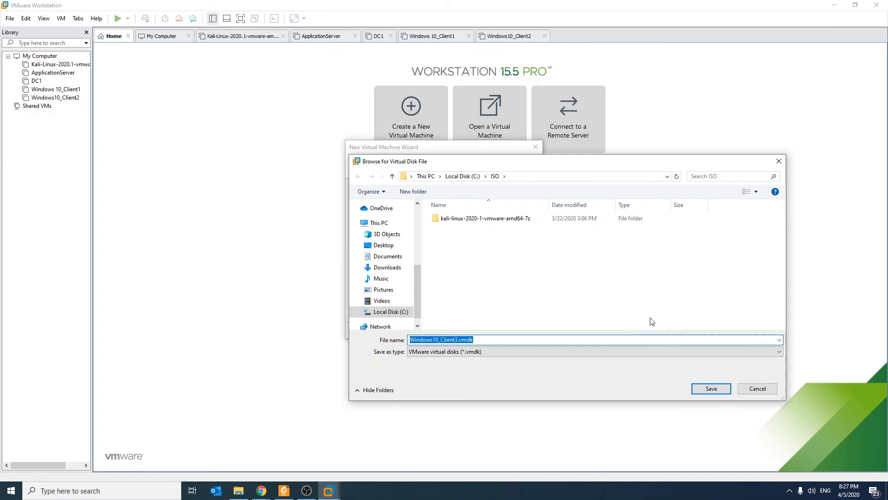
click(723, 387)
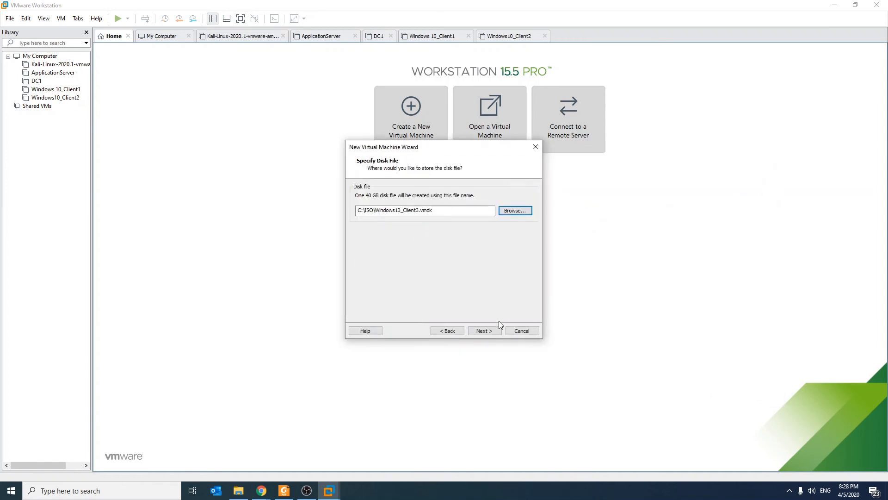
click(490, 334)
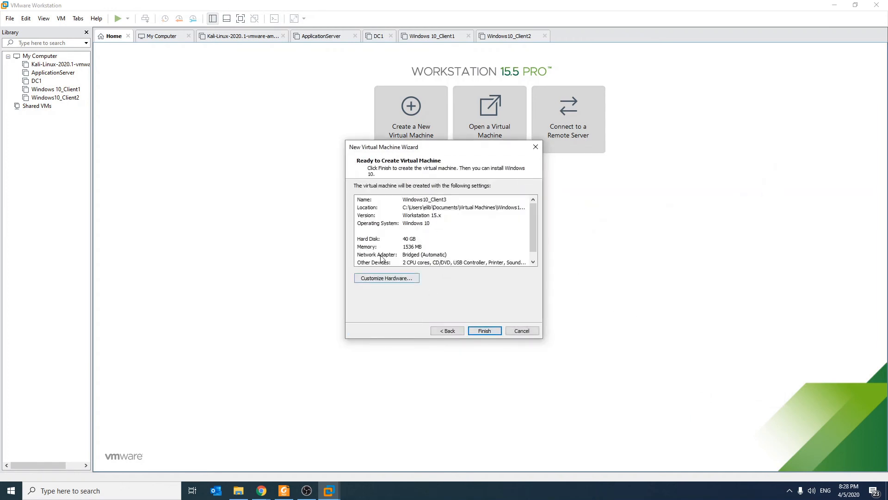
scroll(530, 233, down, 1)
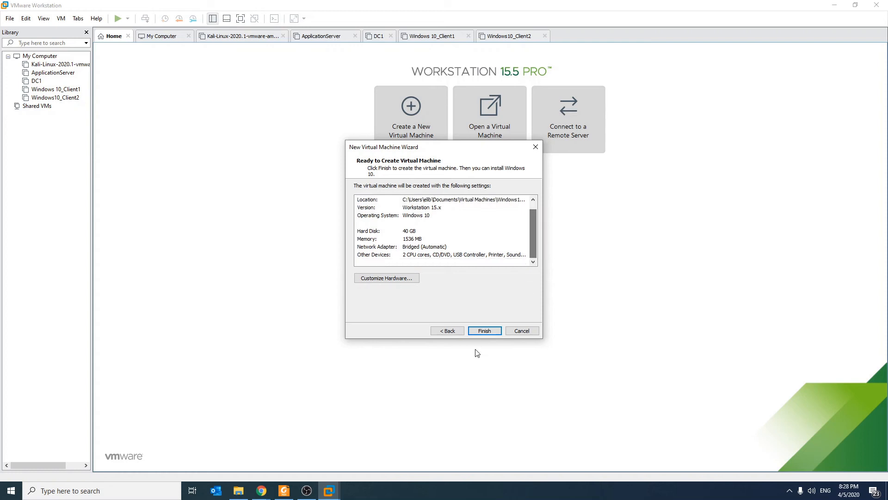
click(483, 331)
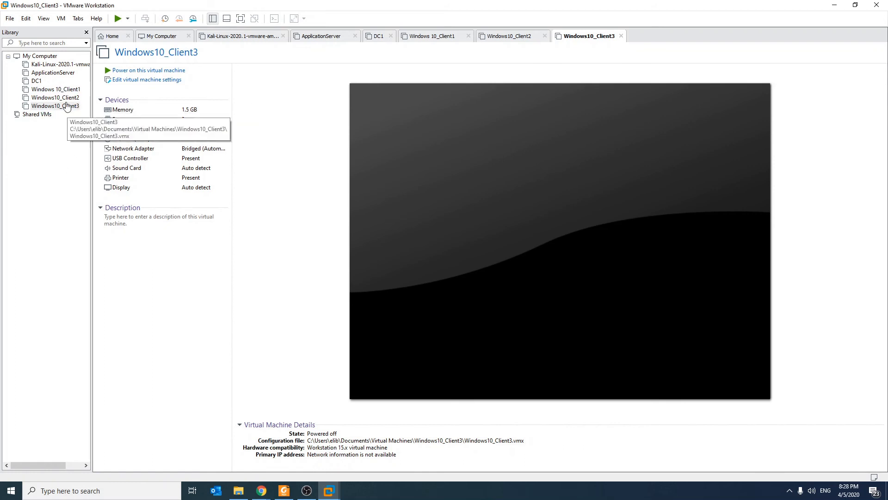
Open the Virtual Network Editor and unlock its settings with administrator privileges.
click(10, 19)
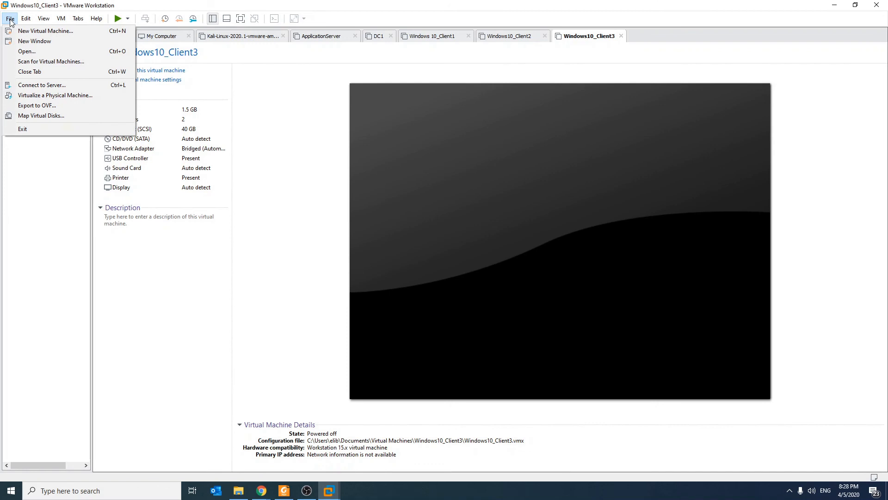
click(78, 19)
click(10, 20)
mouse_move(26, 19)
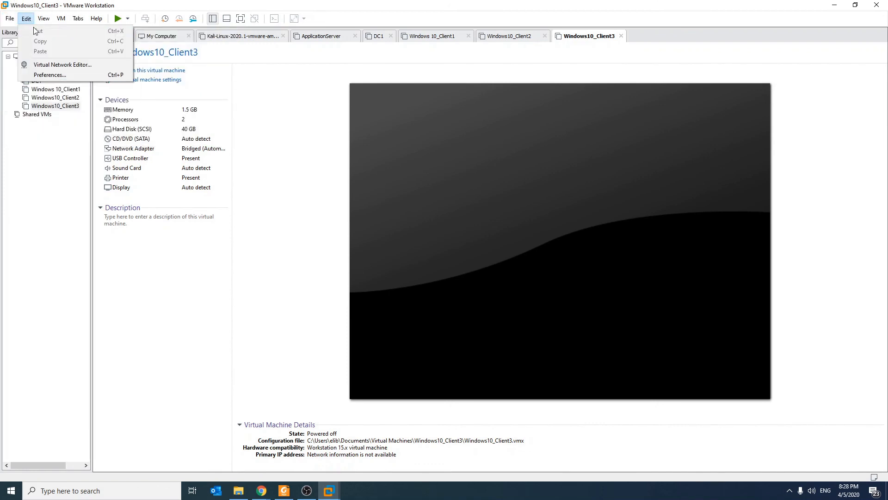
click(49, 65)
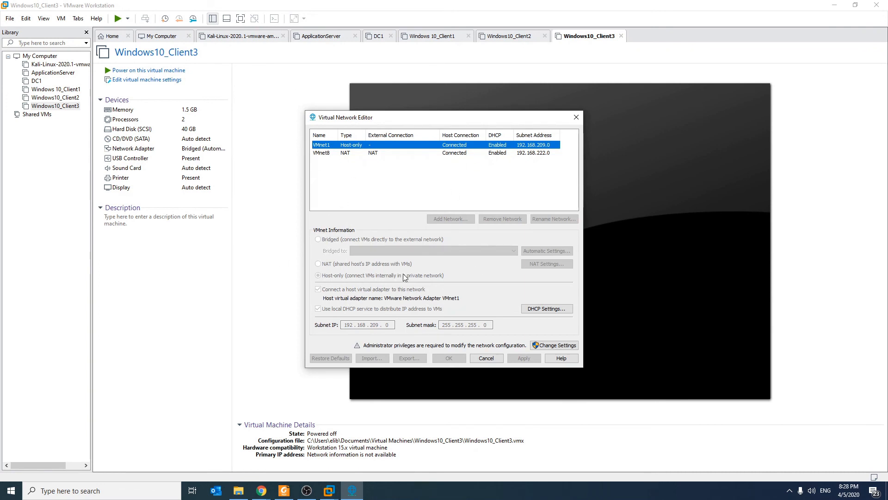
click(559, 346)
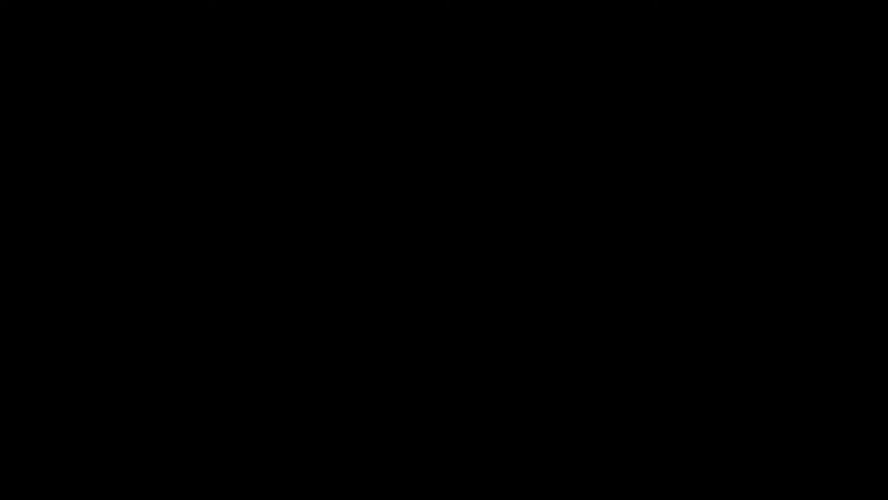
click(357, 256)
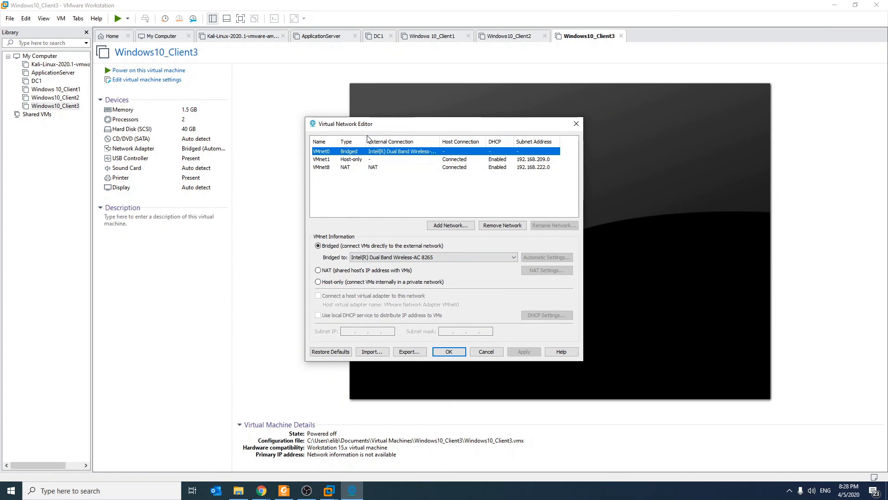
Examine the settings of VMnet1, VMnet8 and VMnet0, widening the Type and External Connection columns to read the full adapter name.
drag(366, 141, 407, 141)
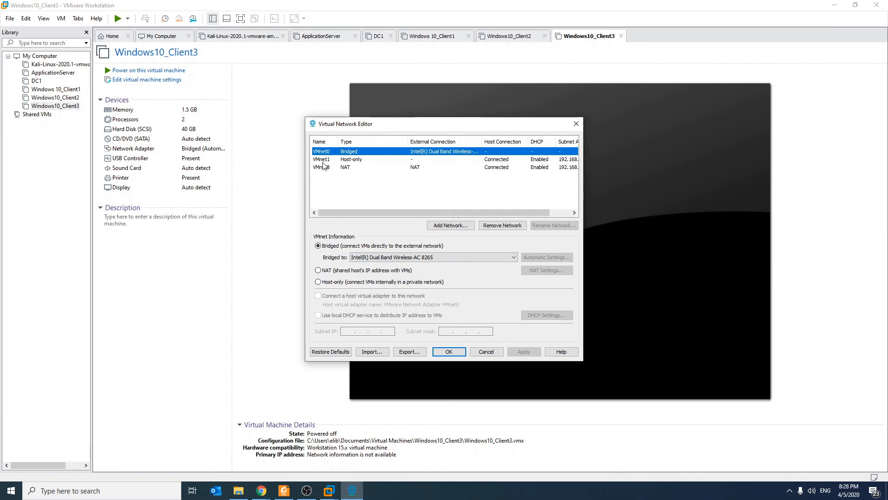
click(322, 160)
click(326, 176)
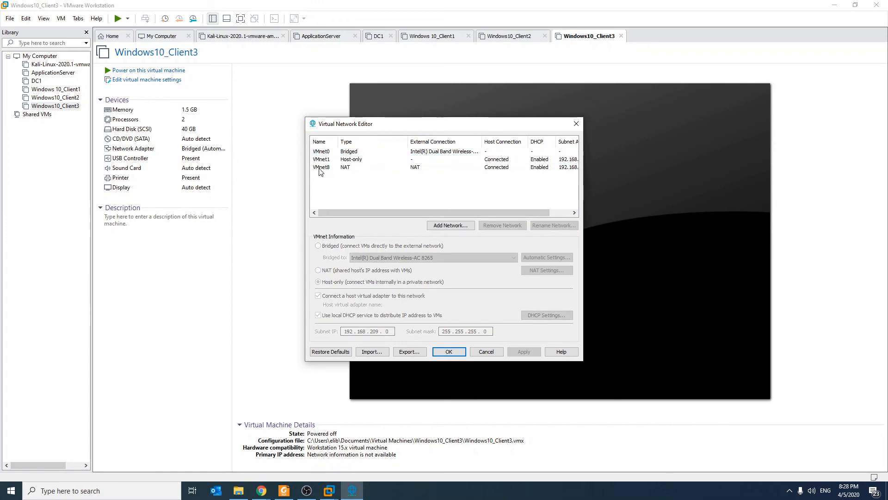
click(320, 168)
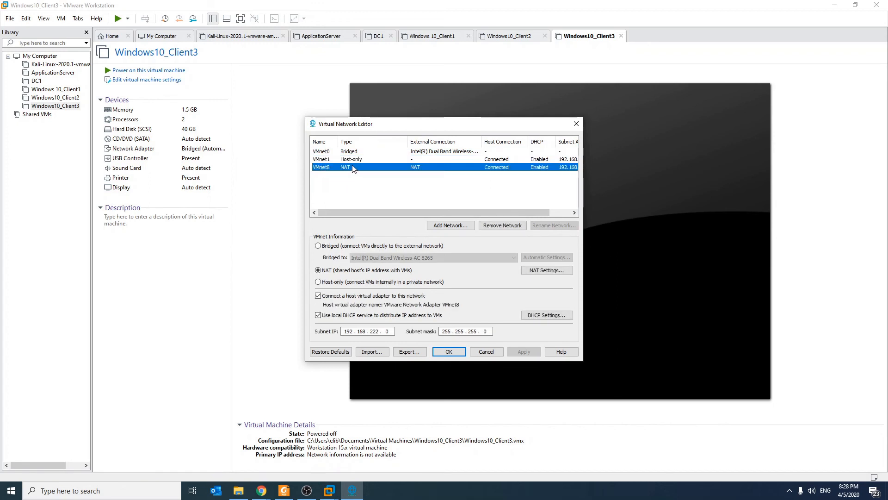
click(317, 159)
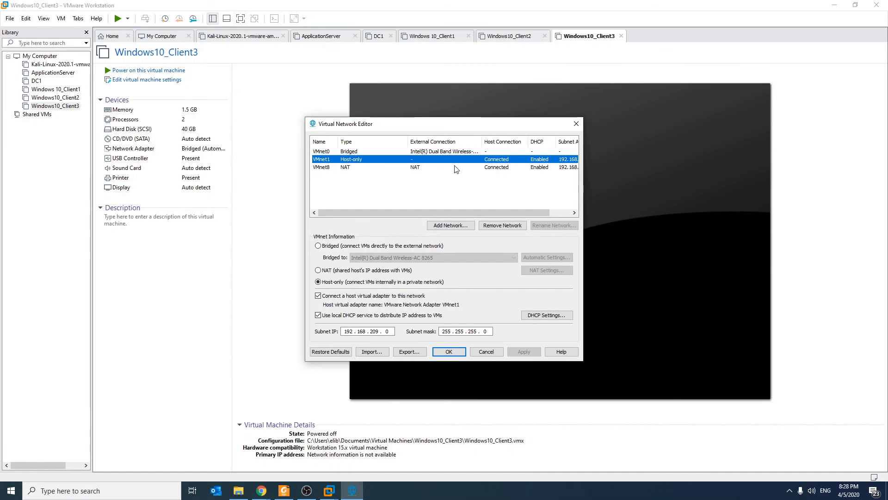
click(336, 154)
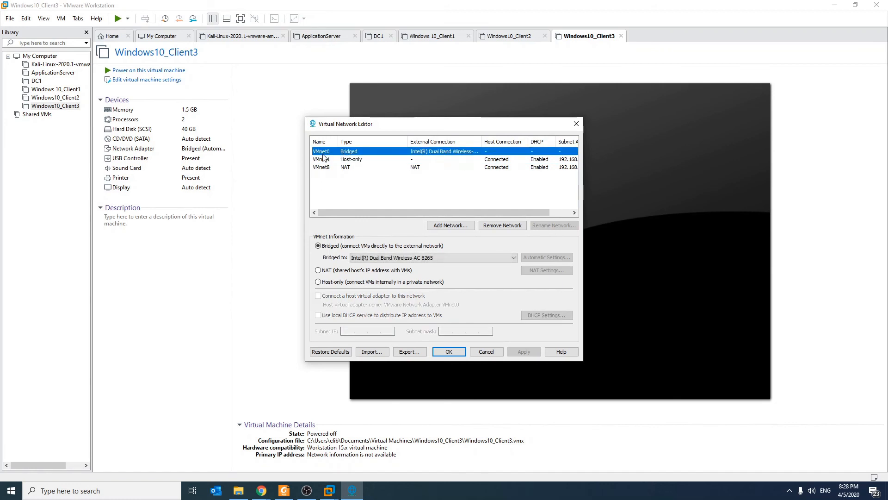
mouse_move(438, 210)
mouse_down()
mouse_move(464, 212)
mouse_move(439, 211)
mouse_up()
drag(482, 141, 515, 141)
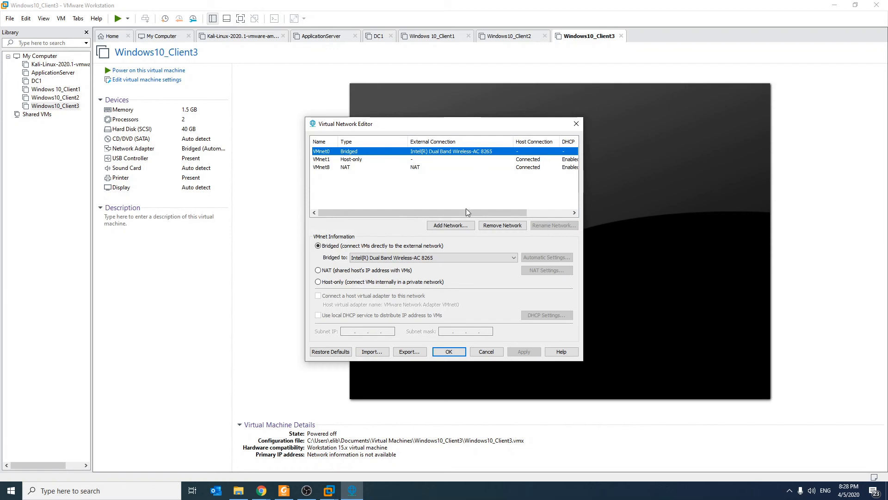
drag(464, 212, 532, 308)
Open the host's Network Connections window by running ncpa.cpl.
click(12, 490)
text(n)
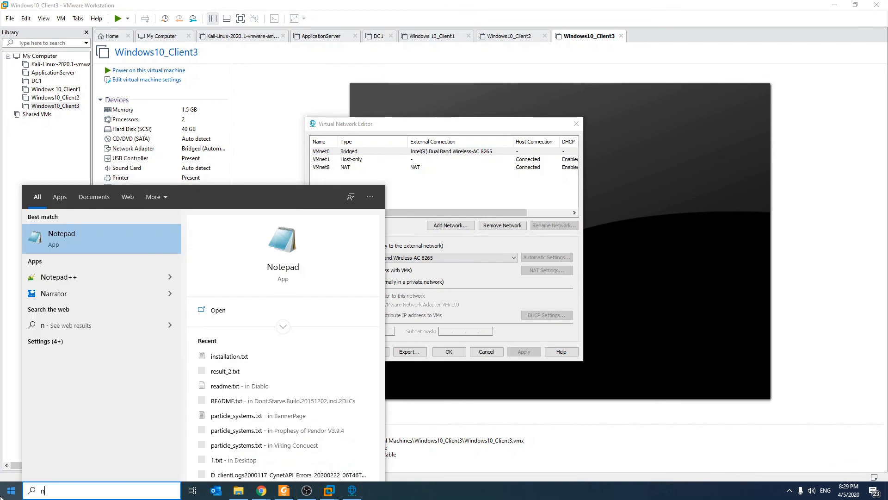
text(cpa.cpl)
key(Return)
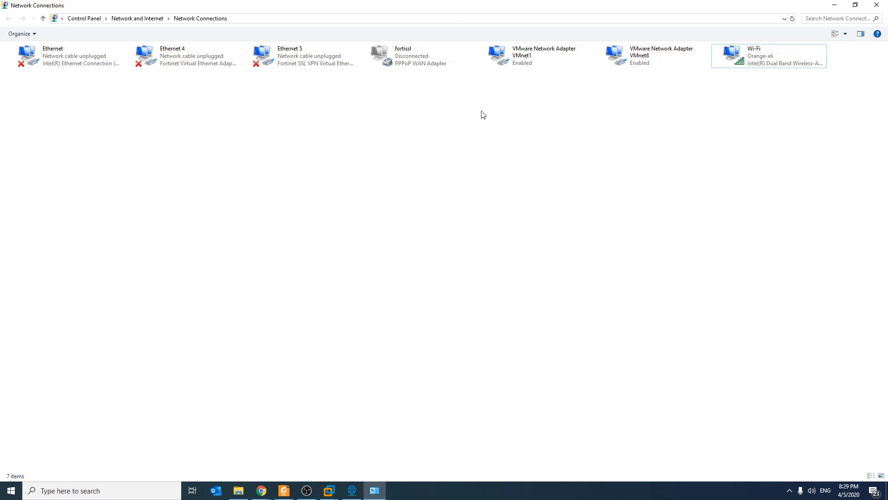
Locate the VMnet1 and VMnet8 host adapters, and reposition Network Connections so the Virtual Network Editor's network list stays in view.
click(582, 47)
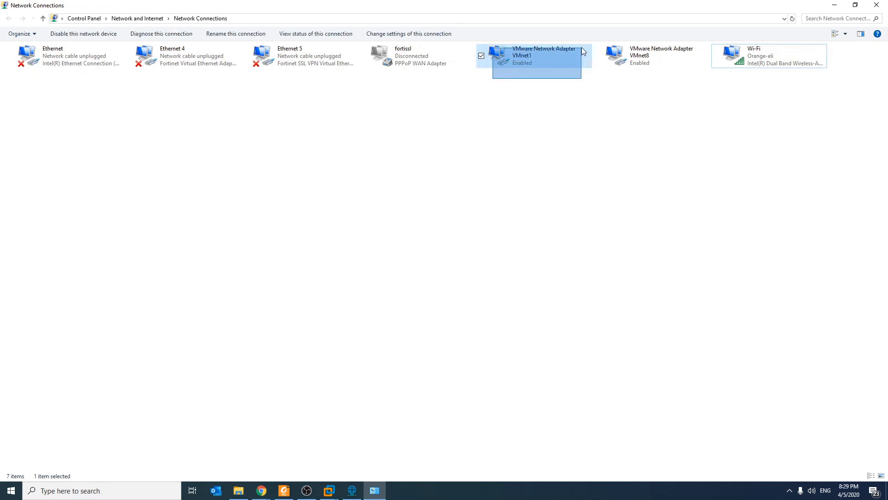
drag(614, 80, 692, 40)
drag(615, 5, 488, 208)
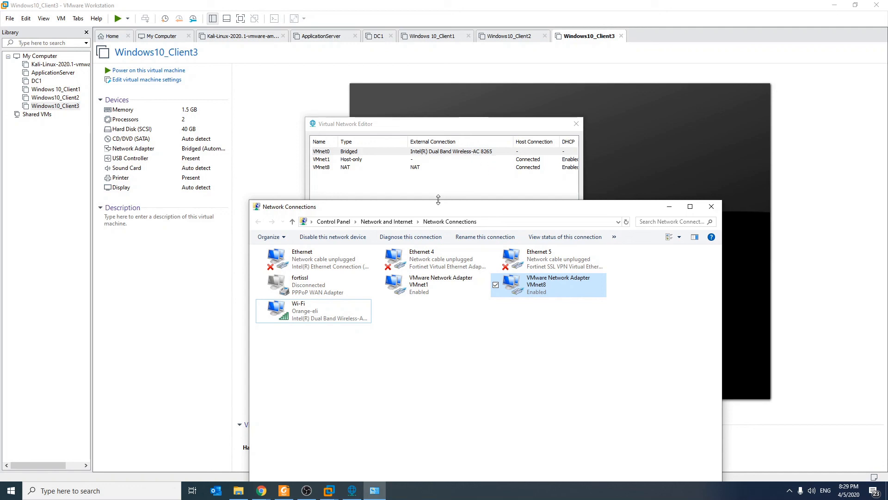
Check the hardware adapter name in the Wi-Fi connection's properties, and close them.
click(365, 321)
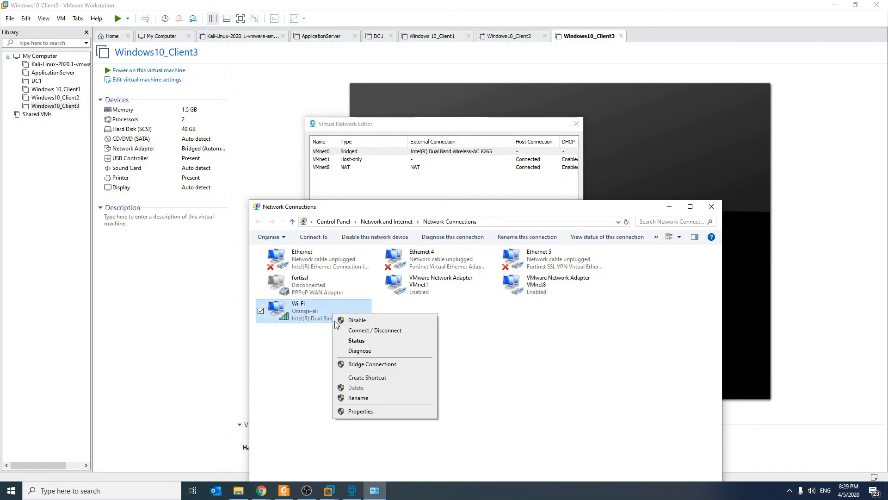
click(370, 411)
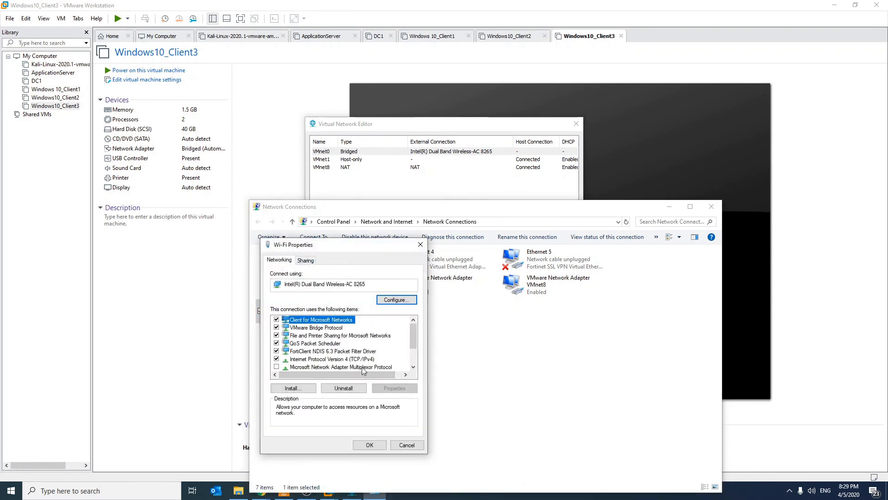
drag(367, 286, 278, 288)
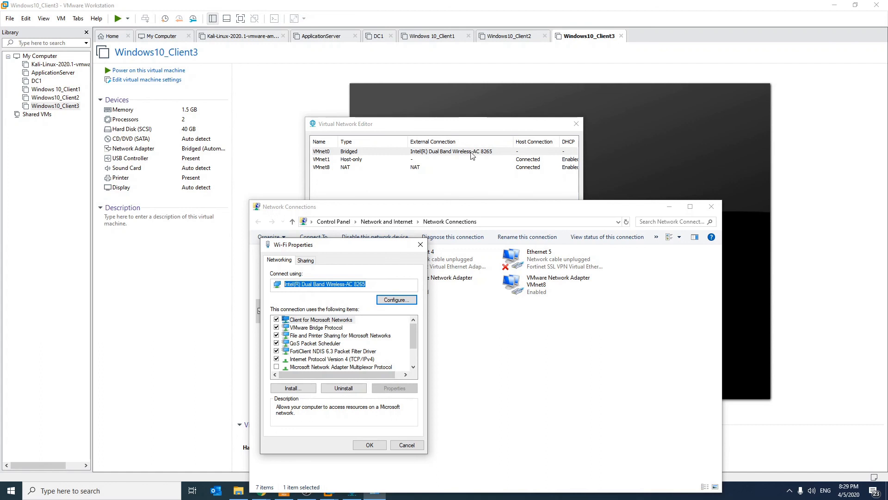
click(420, 245)
Return to the Virtual Network Editor and set VMnet0 to be bridged to Automatic.
click(432, 187)
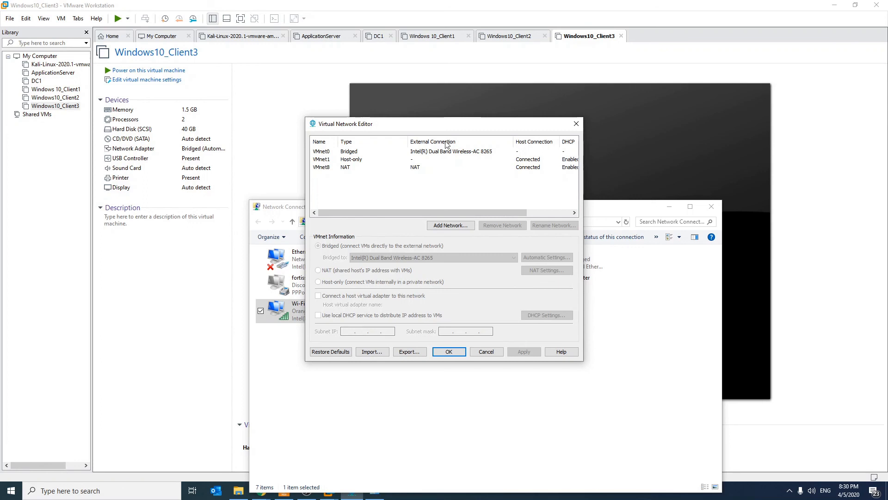
click(327, 158)
click(329, 151)
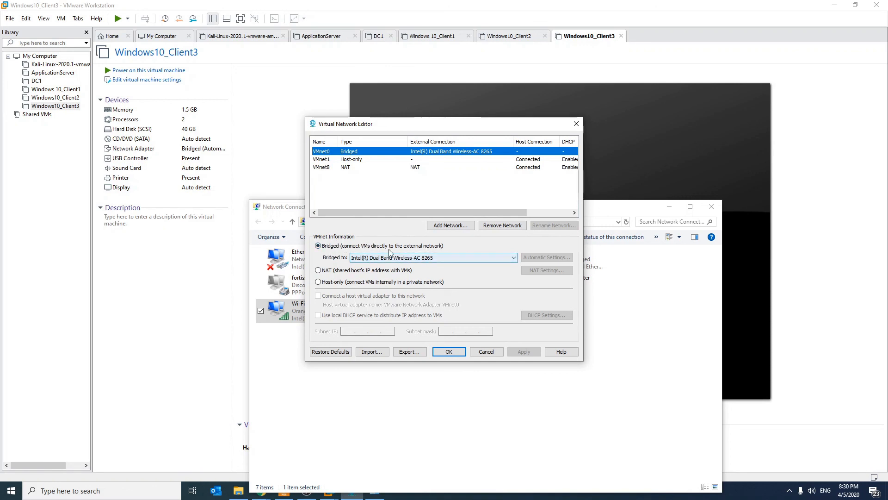
click(430, 257)
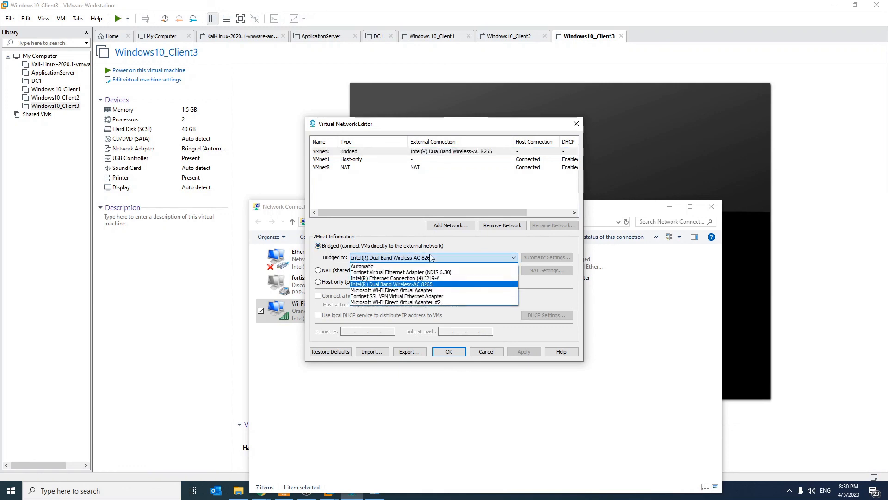
click(433, 266)
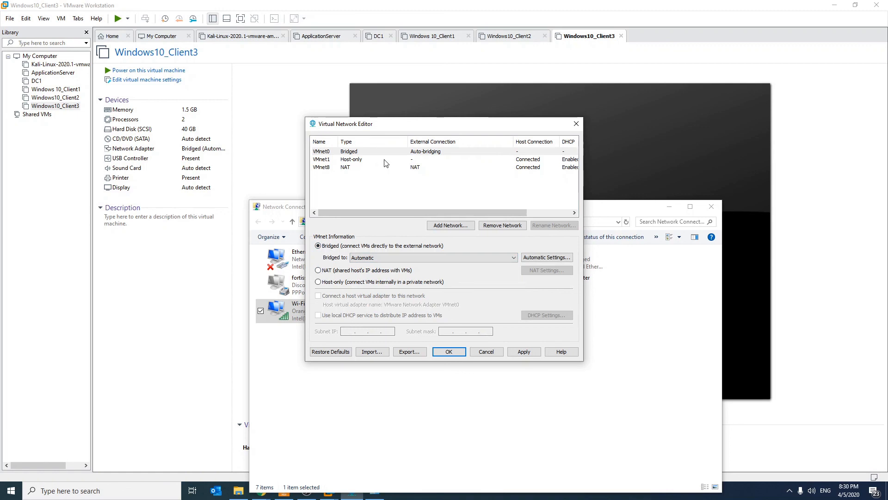
Review the host adapters available for bridging VMnet0, leaving the selection on Automatic.
click(431, 258)
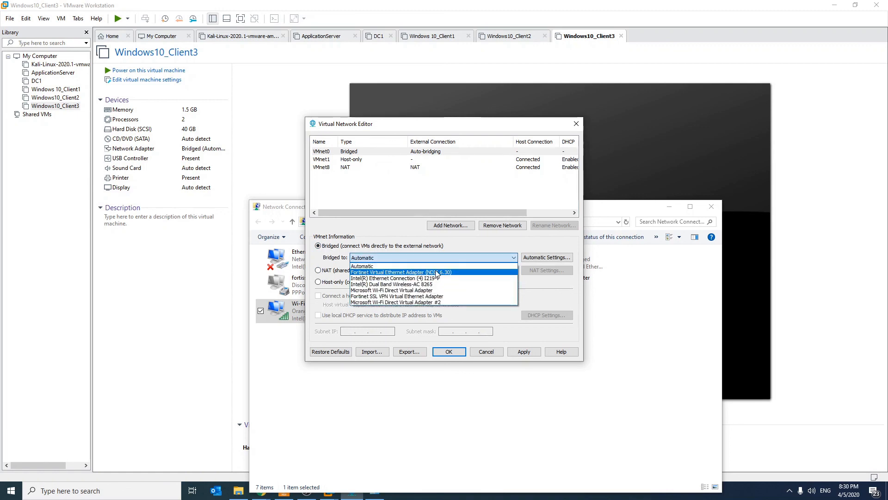
click(445, 247)
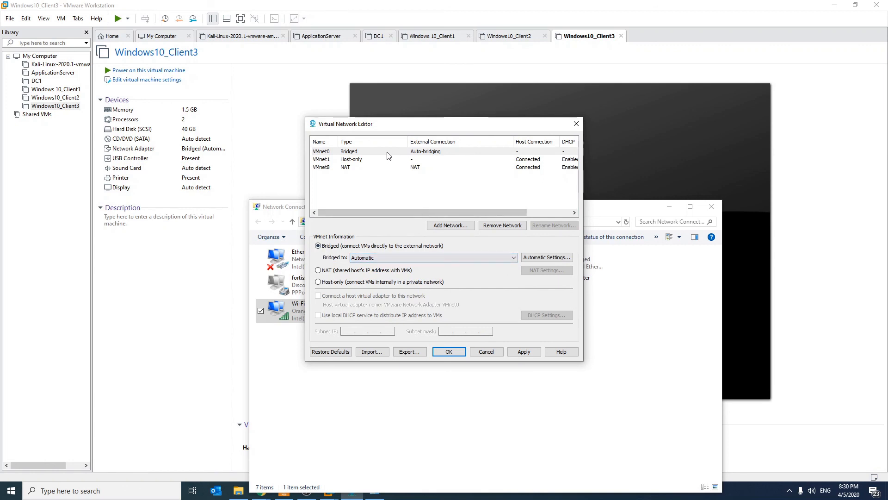
click(376, 259)
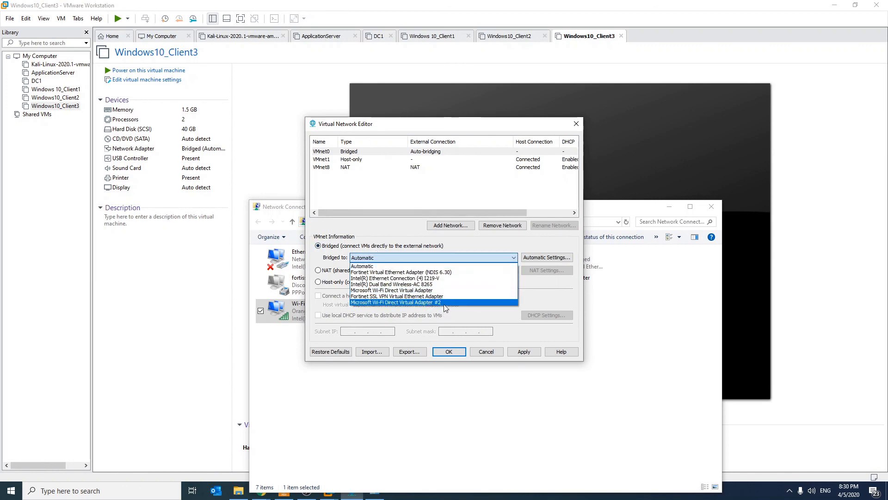
click(414, 227)
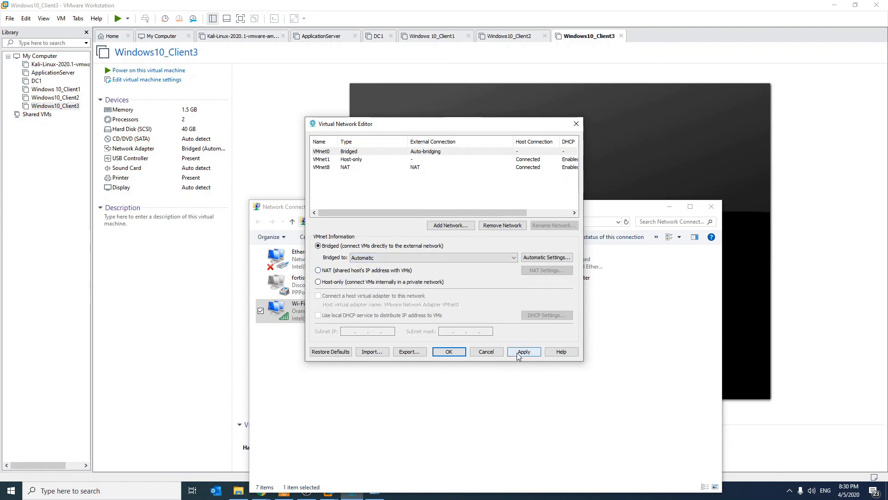
Compare the settings of VMnet8, VMnet1 and VMnet0, and close the Virtual Network Editor without applying changes.
click(397, 167)
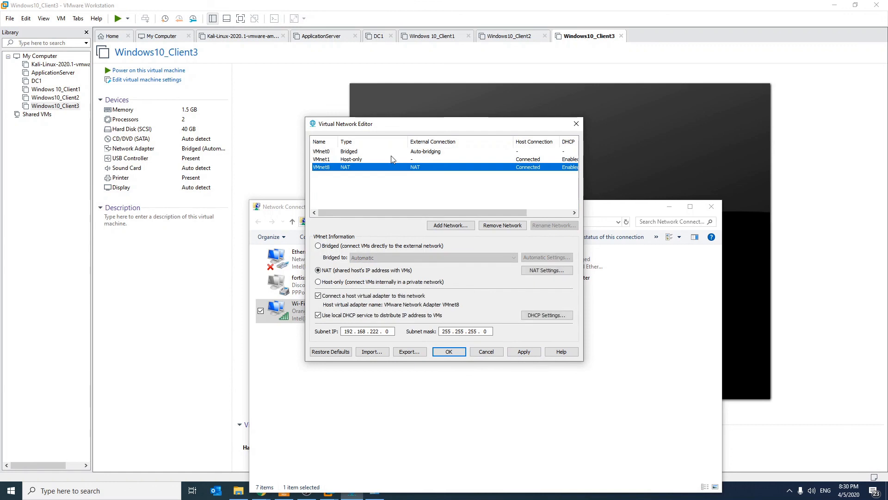
click(361, 160)
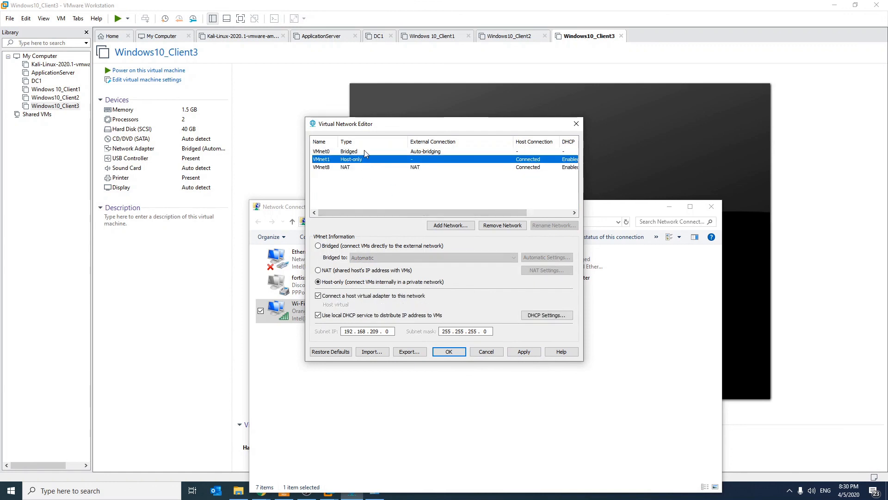
click(362, 152)
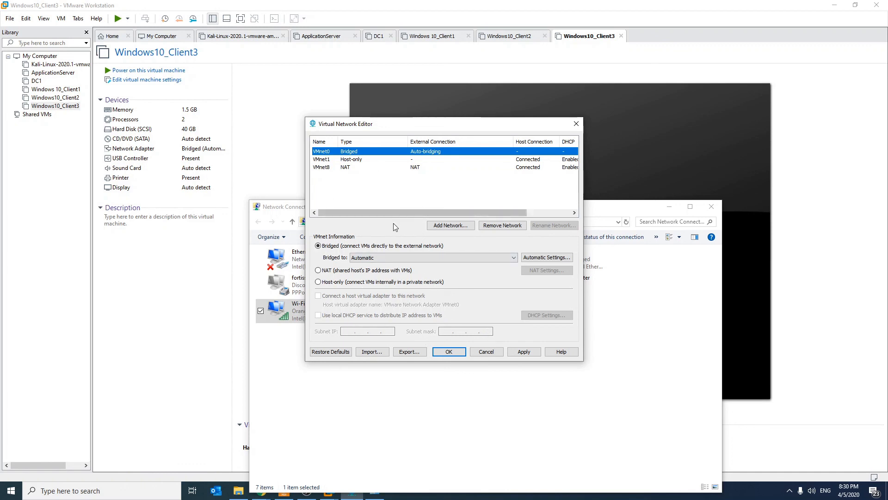
click(344, 167)
click(350, 160)
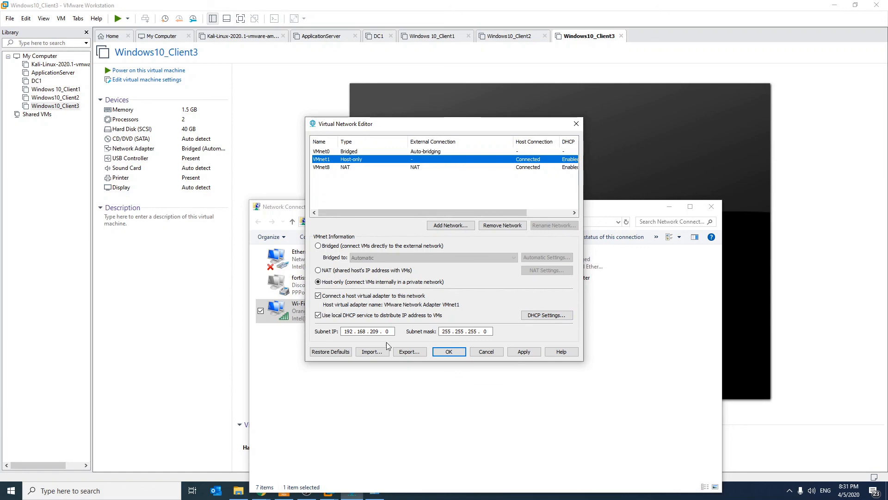
click(363, 167)
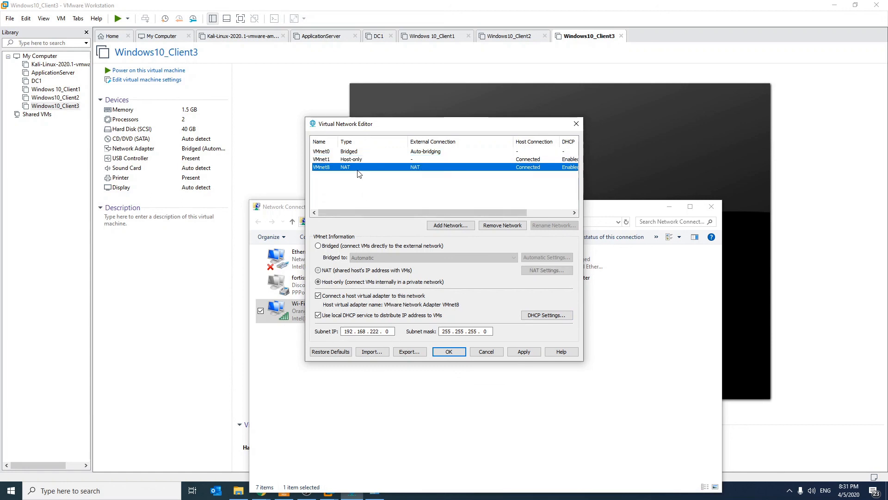
click(577, 124)
click(477, 336)
Check the IPv4 settings of the VMnet1 host adapter, and close its properties without changes.
right_click(437, 292)
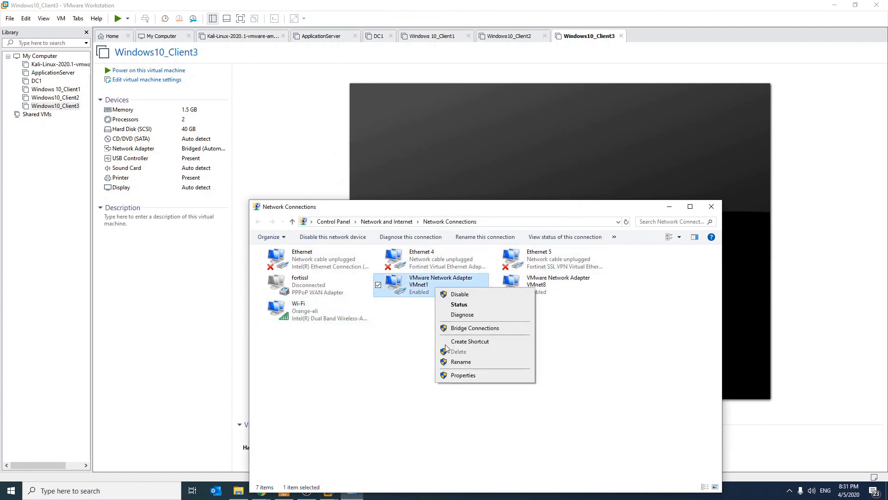
click(477, 379)
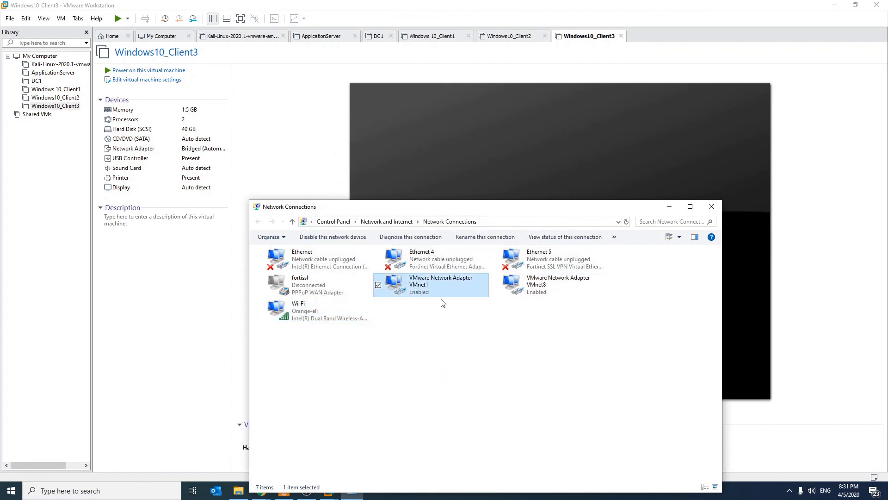
double_click(362, 344)
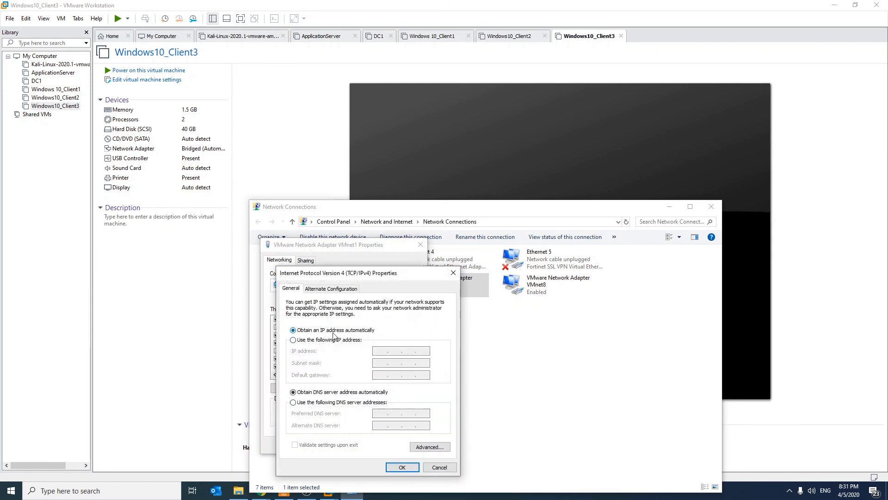
click(440, 468)
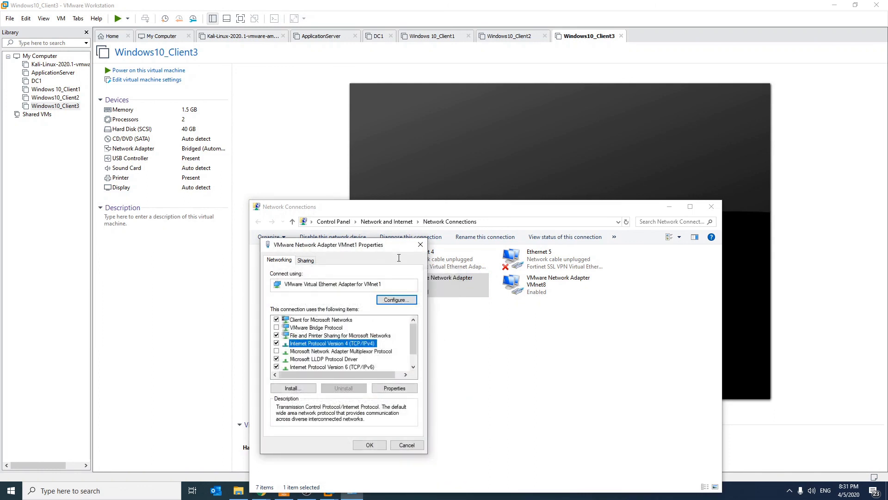
click(420, 244)
Check the IPv4 settings of the VMnet8 host adapter, cancel its properties, and close Network Connections.
right_click(555, 293)
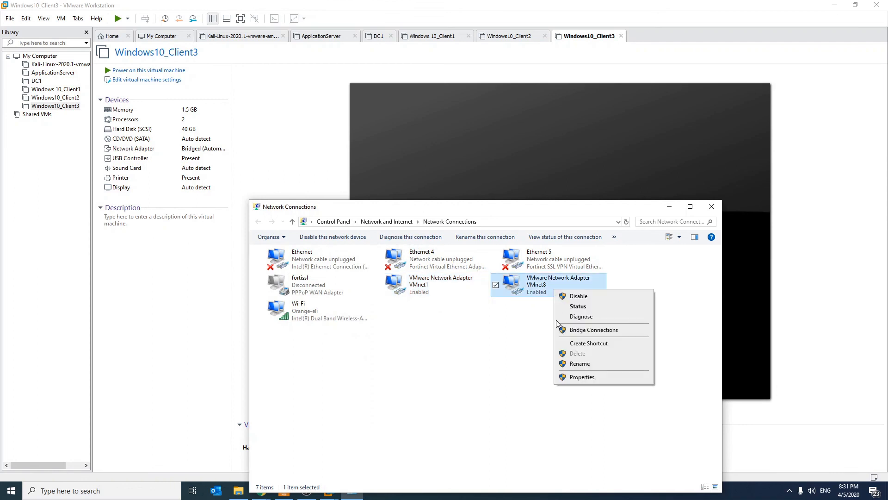
click(562, 377)
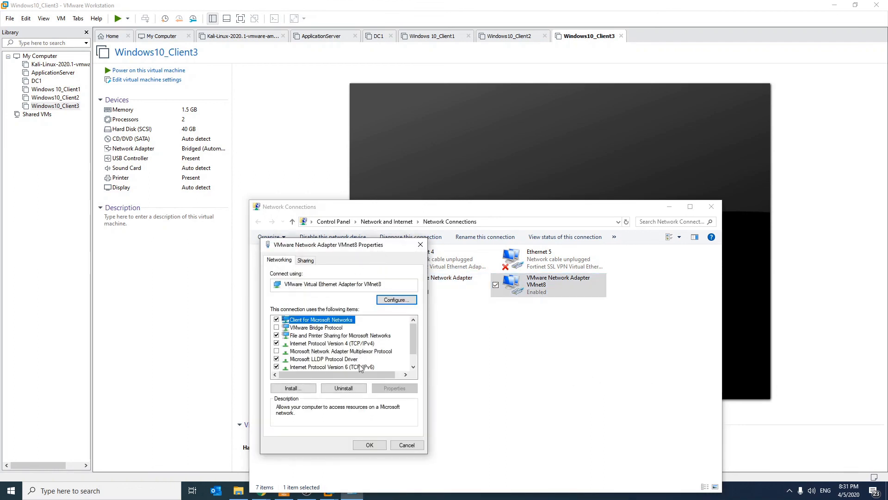
scroll(361, 369, down, 1)
double_click(373, 334)
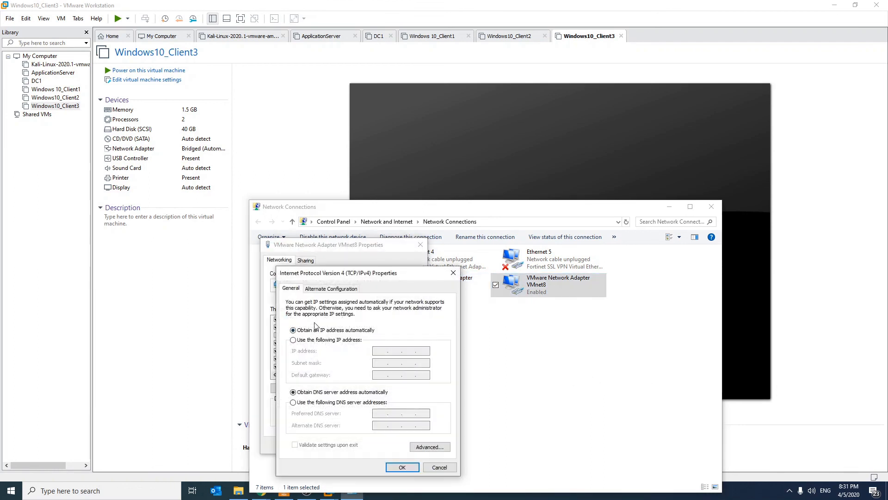
click(440, 467)
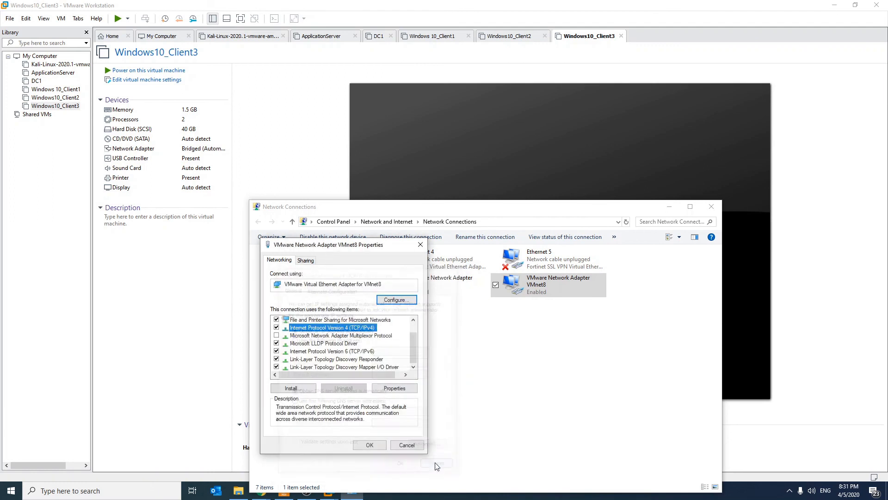
click(407, 445)
click(711, 206)
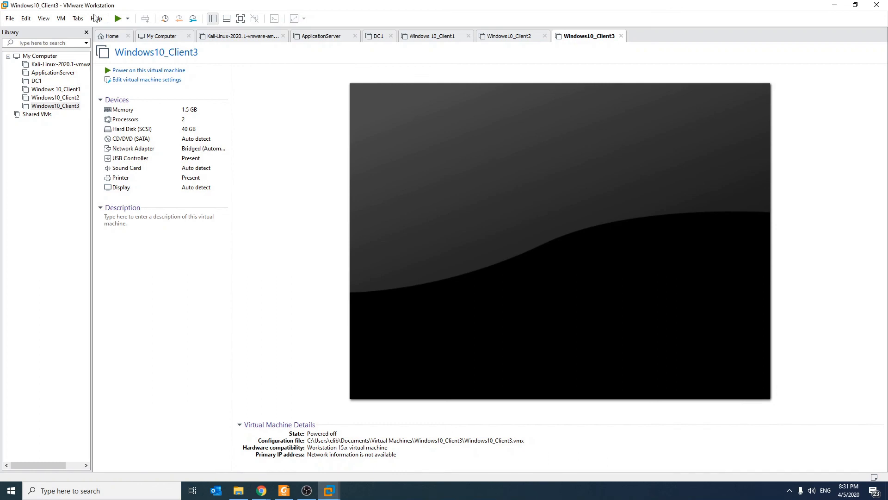
Reopen the Virtual Network Editor with administrator privileges.
click(44, 18)
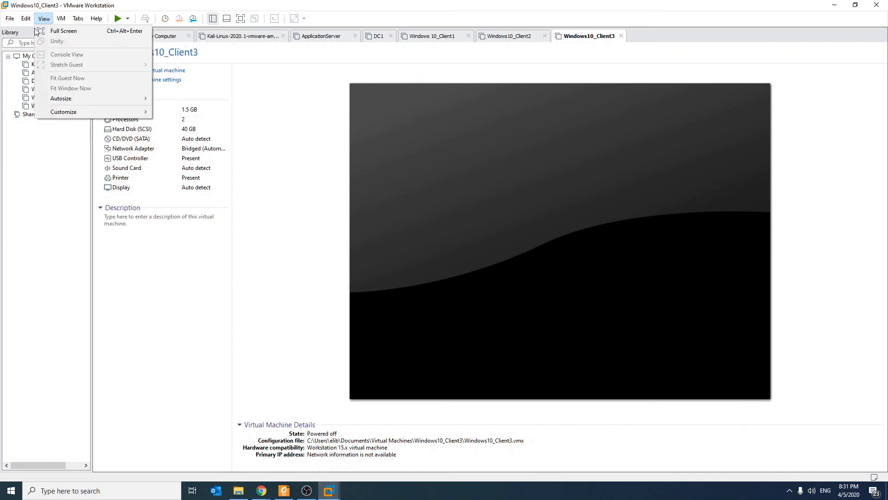
mouse_move(19, 21)
click(51, 64)
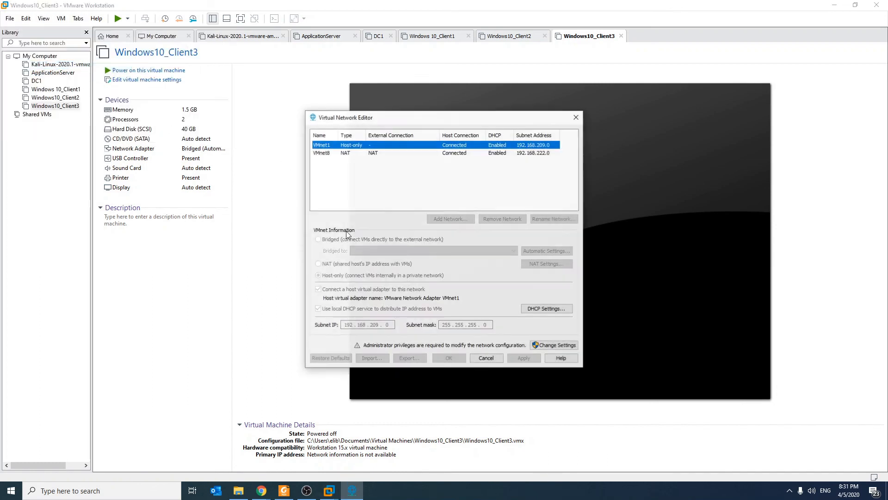
click(537, 345)
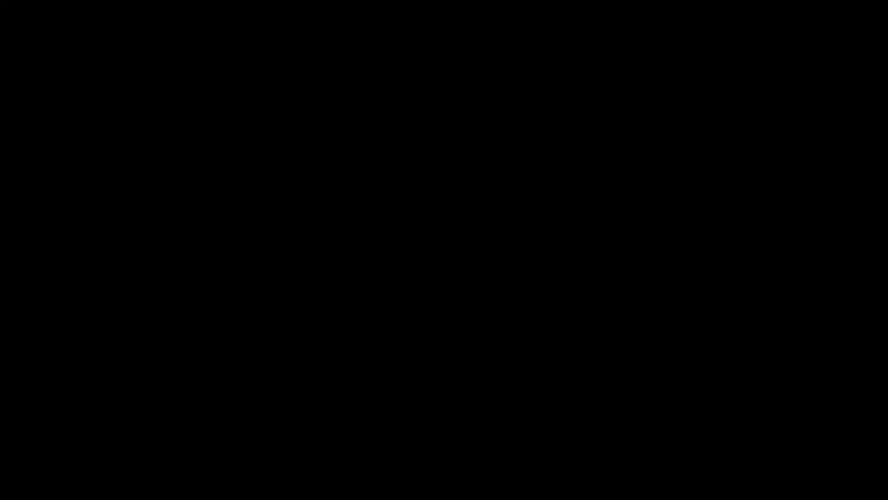
Review the VMnet8, VMnet1 and VMnet0 configurations once more, and cancel out of the Virtual Network Editor.
click(372, 168)
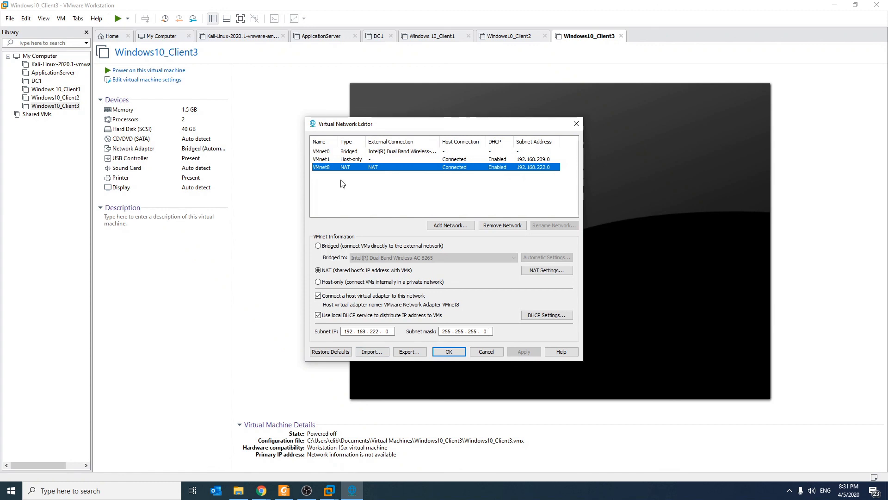
click(352, 159)
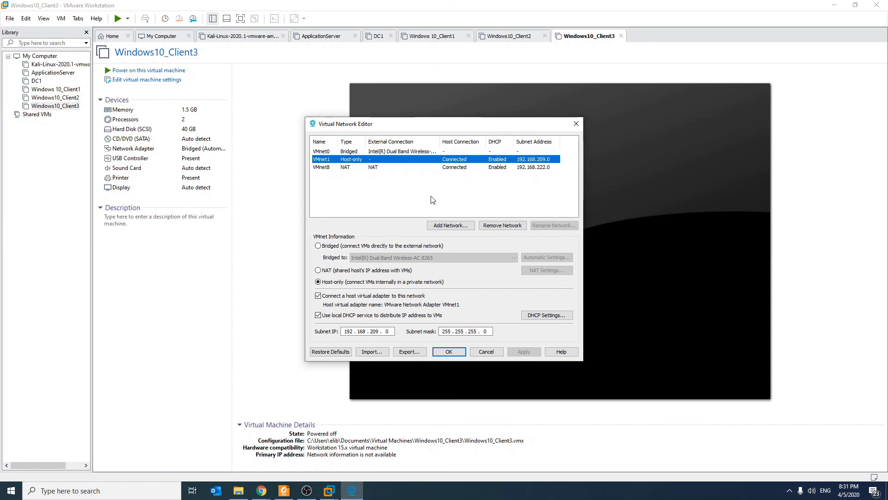
click(352, 169)
click(351, 160)
click(348, 152)
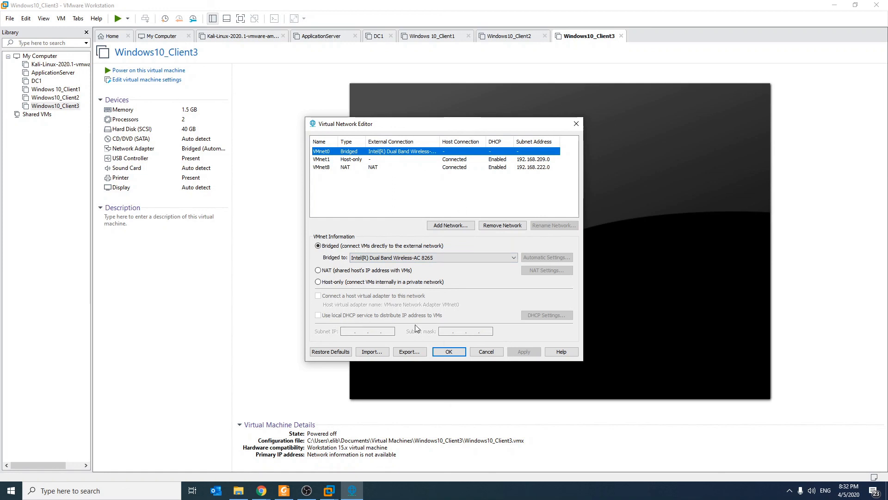
click(486, 351)
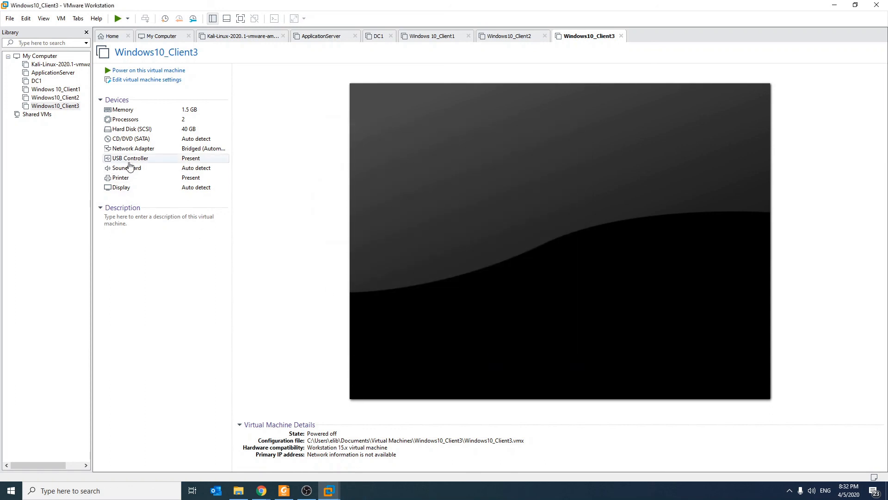